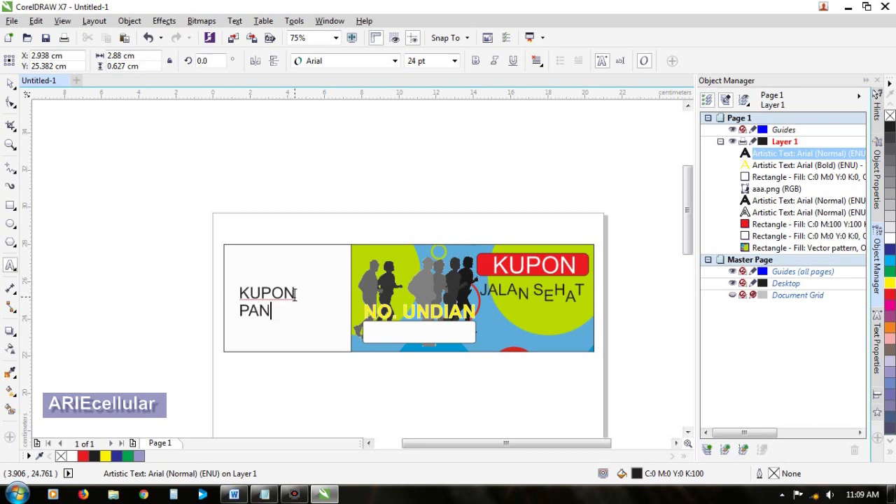
# Rotate the KUPON PANITIA text 90 degrees and center-align its two lines.
pyautogui.moveTo(301, 313); pyautogui.dragTo(220, 296)
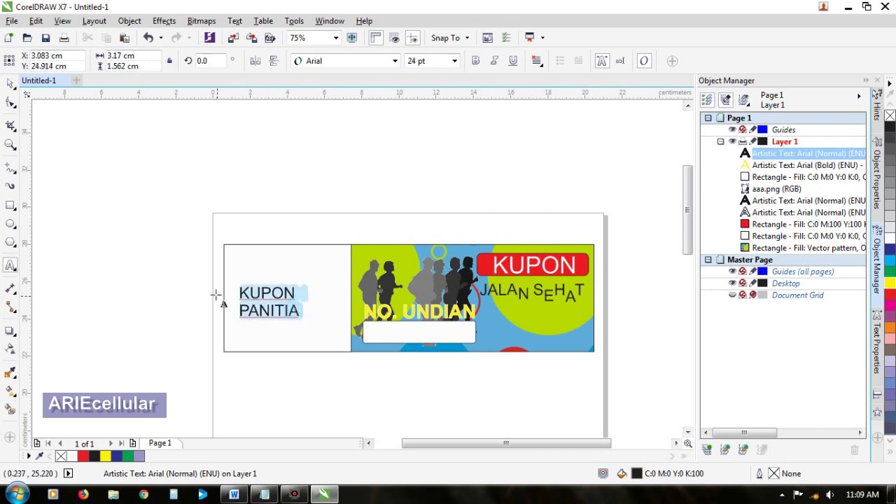
pyautogui.click(215, 61)
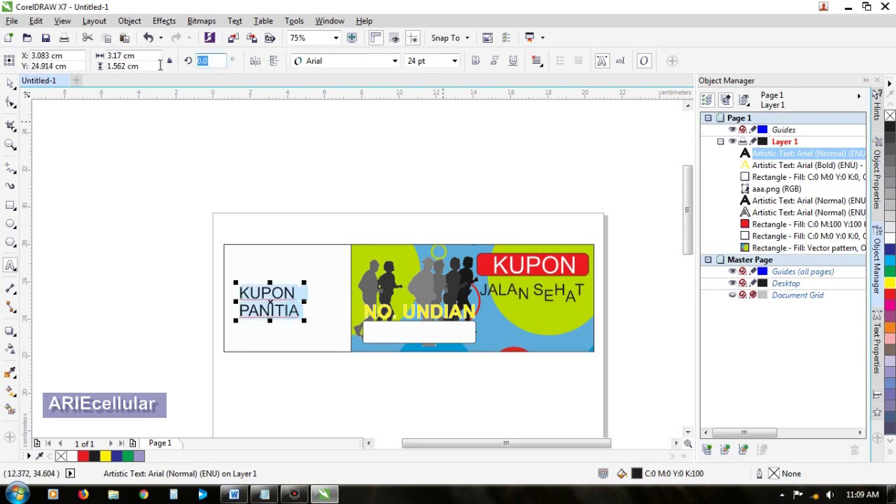
pyautogui.write('90')
pyautogui.press('Return')
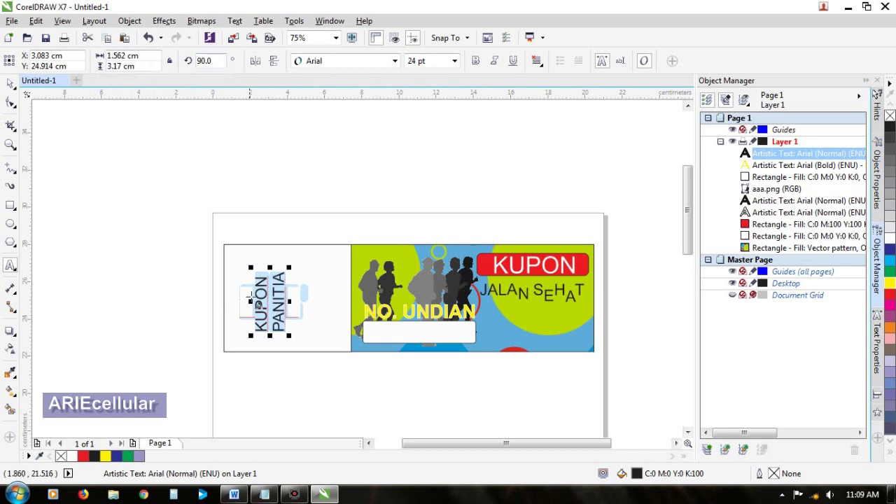
pyautogui.click(538, 63)
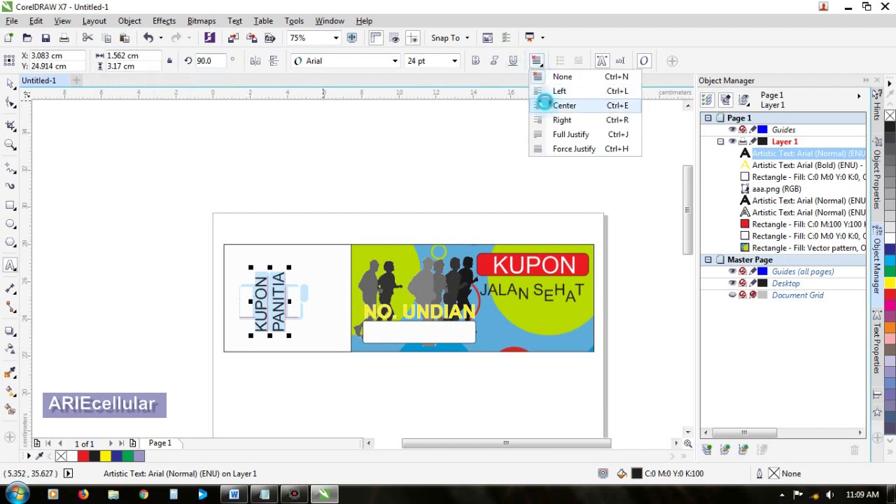
pyautogui.click(560, 103)
# Enlarge the rotated KUPON PANITIA text to about 31.6 pt and position it along the white stub's left edge.
pyautogui.moveTo(250, 264); pyautogui.dragTo(224, 245)
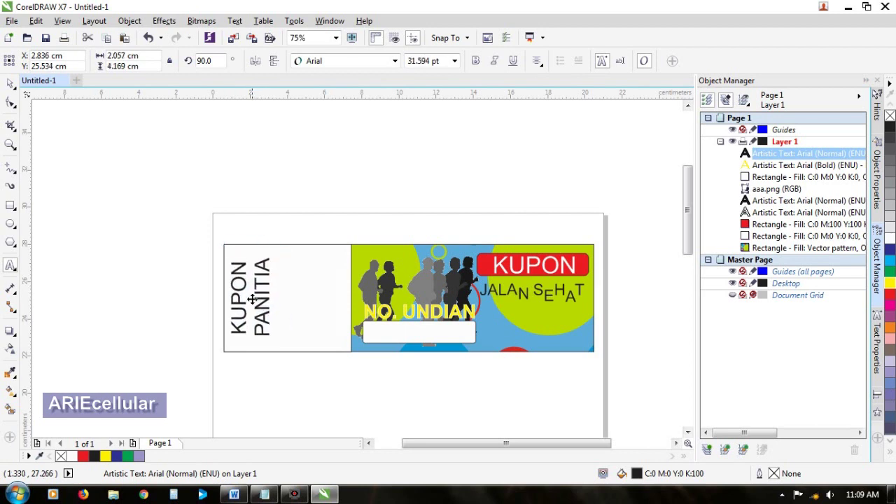
pyautogui.moveTo(252, 302); pyautogui.dragTo(251, 299)
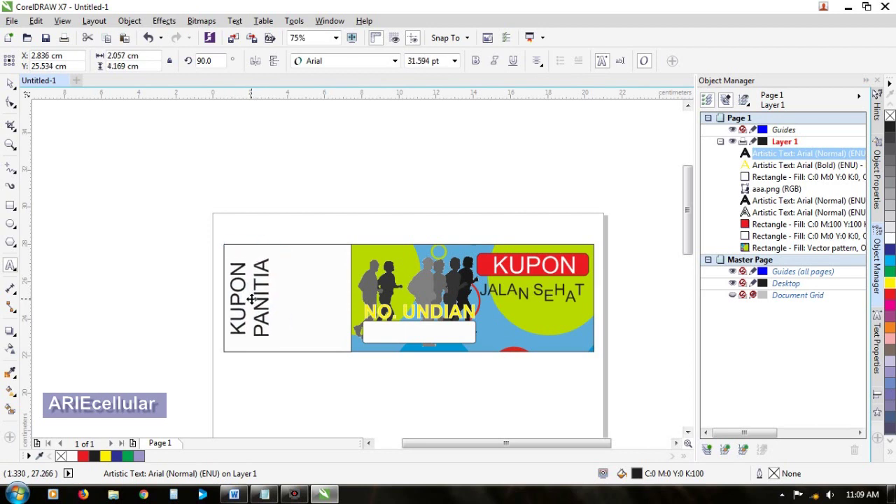
pyautogui.click(259, 326)
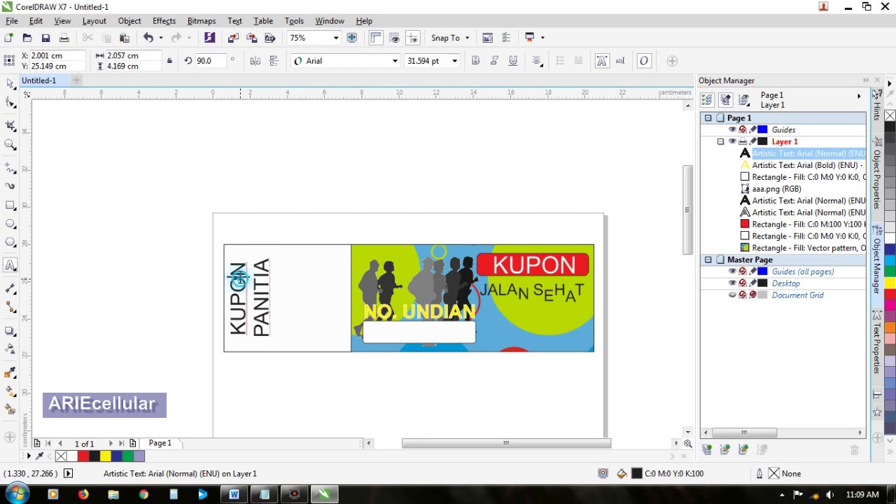
# Insert a space between each letter of KUPON in the rotated stub text.
pyautogui.click(238, 297)
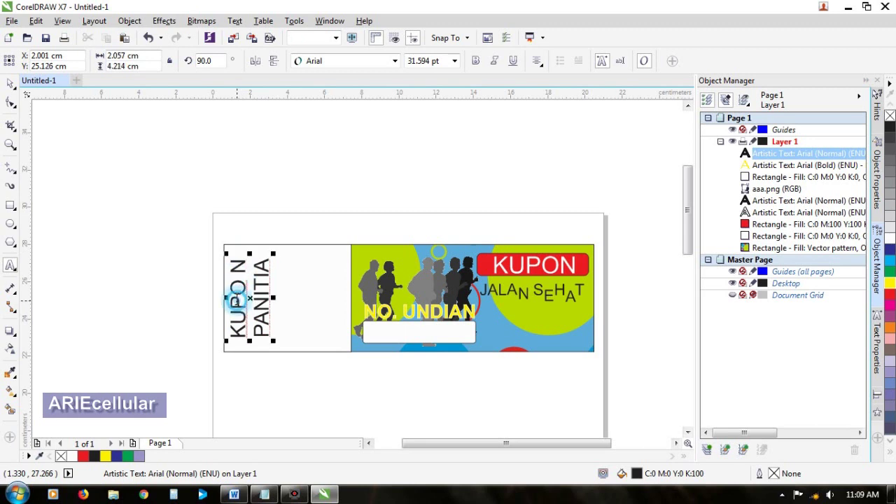
pyautogui.click(238, 306)
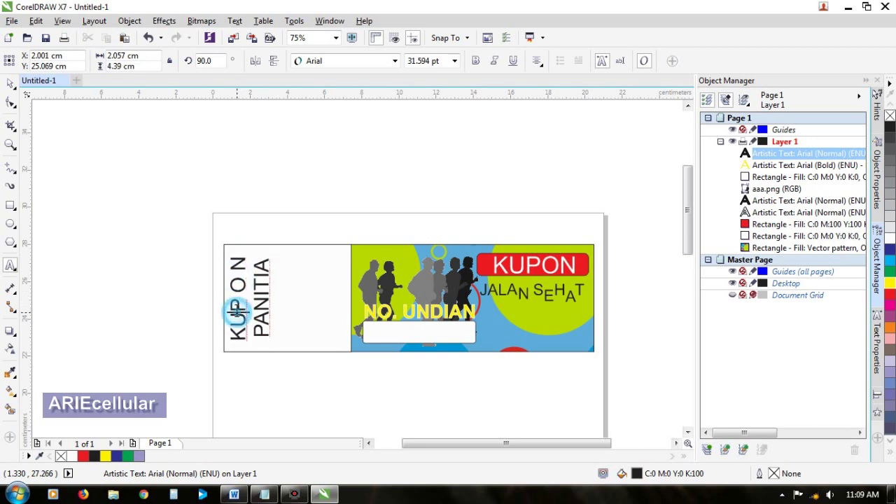
pyautogui.click(238, 324)
pyautogui.click(11, 81)
pyautogui.click(417, 390)
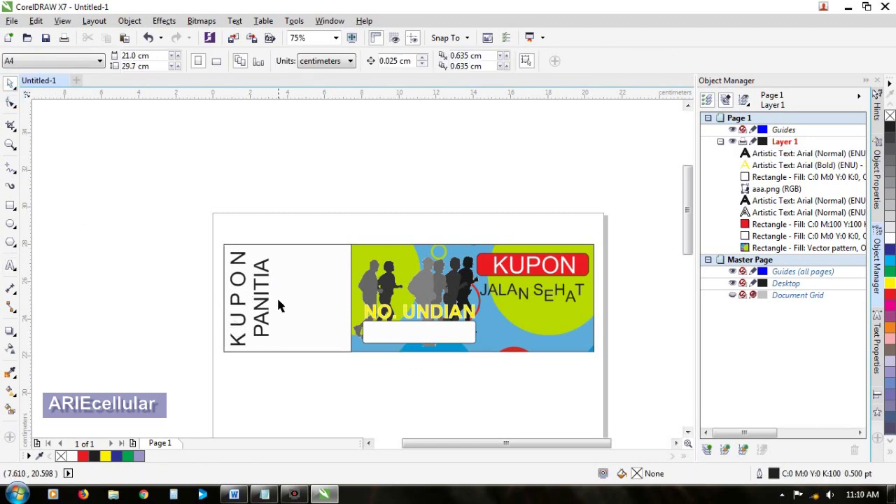
# Draw a tall, narrow rectangle about 1.3 by 4.9 cm on the white stub, between the rotated text and the picture area.
pyautogui.click(422, 342)
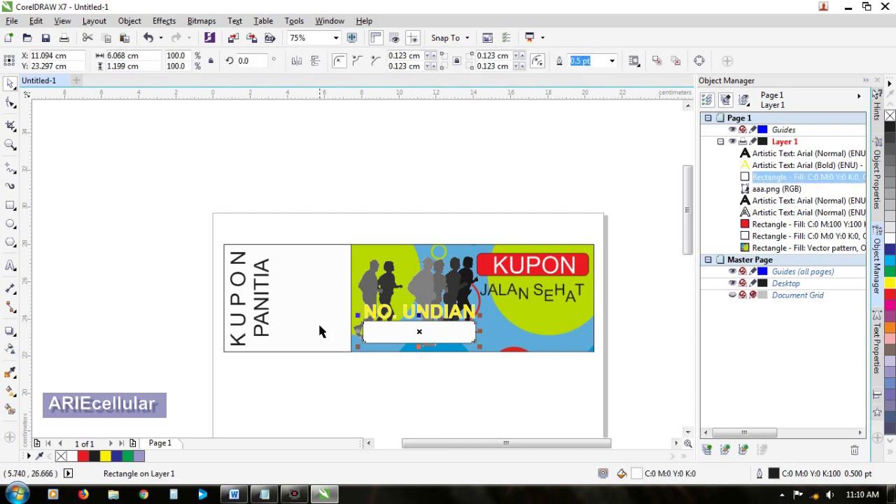
pyautogui.click(10, 205)
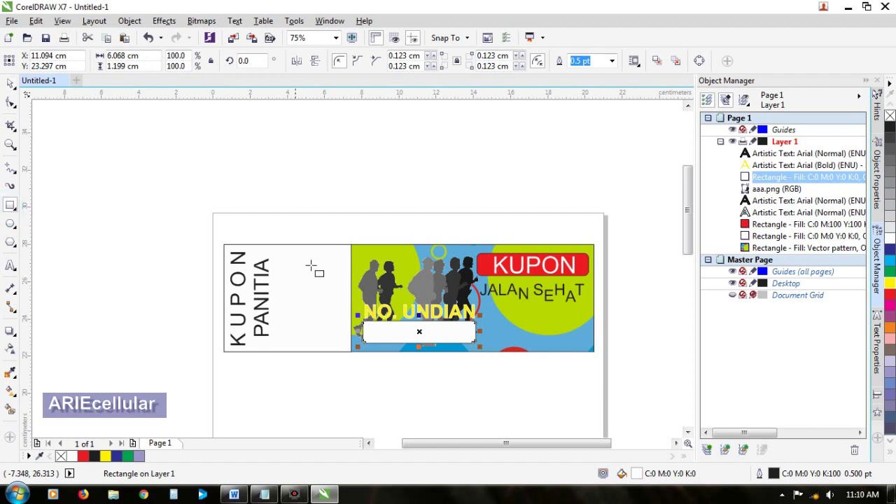
pyautogui.moveTo(316, 258); pyautogui.dragTo(342, 345)
pyautogui.moveTo(329, 254); pyautogui.dragTo(329, 248)
pyautogui.press('space')
pyautogui.moveTo(332, 299); pyautogui.dragTo(319, 298)
# Copy the yellow NO. UNDIAN text and paste a duplicate of it.
pyautogui.click(11, 266)
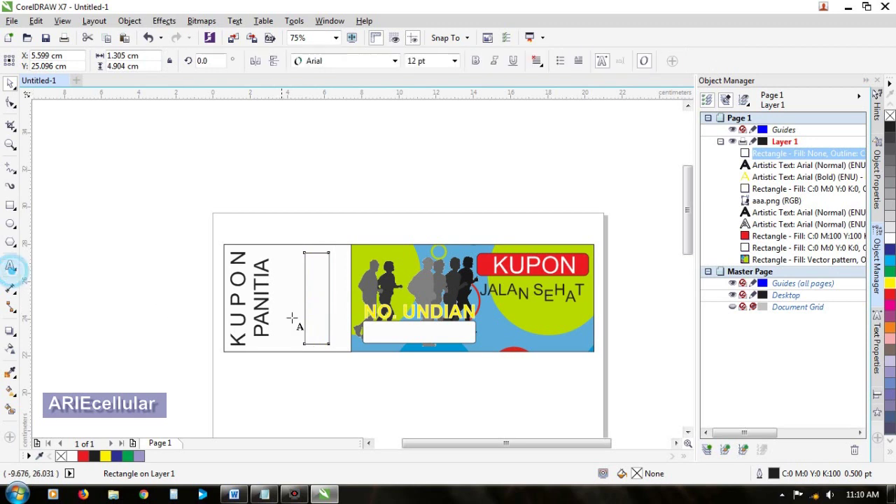
pyautogui.click(387, 313)
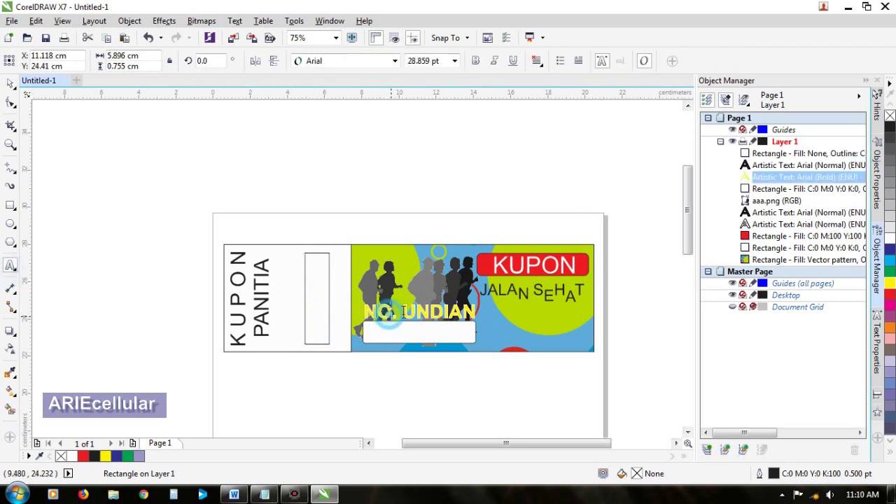
pyautogui.click(11, 83)
pyautogui.click(451, 317)
pyautogui.rightClick(451, 317)
pyautogui.click(427, 315)
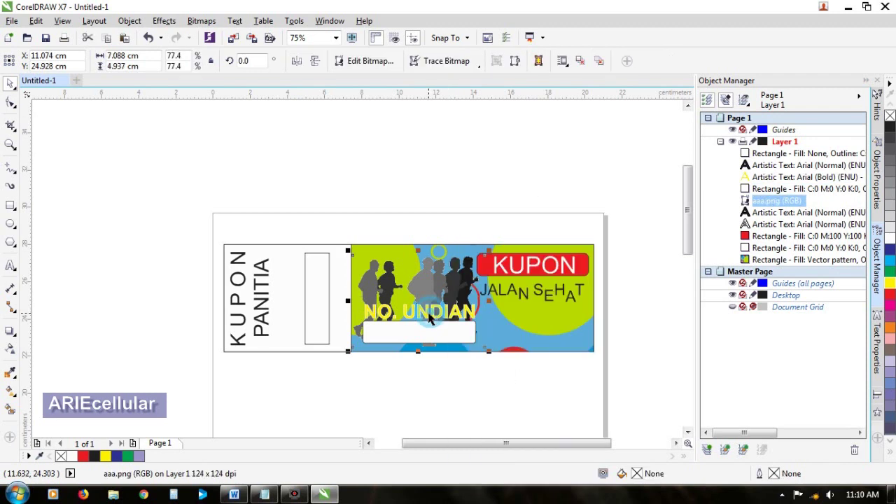
pyautogui.click(428, 314)
pyautogui.rightClick(428, 314)
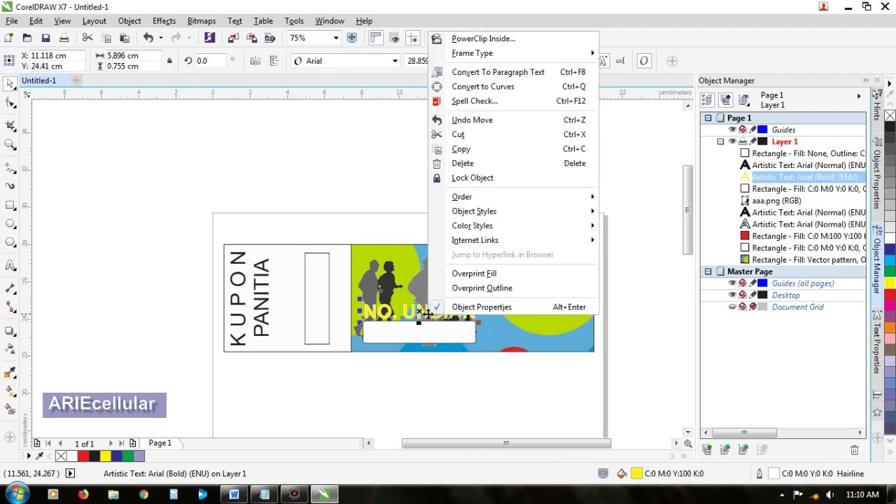
pyautogui.click(458, 147)
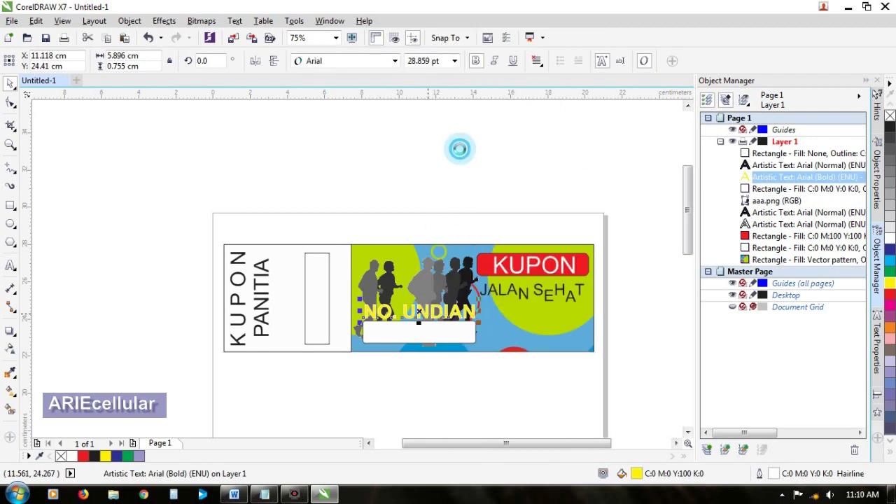
pyautogui.rightClick(326, 233)
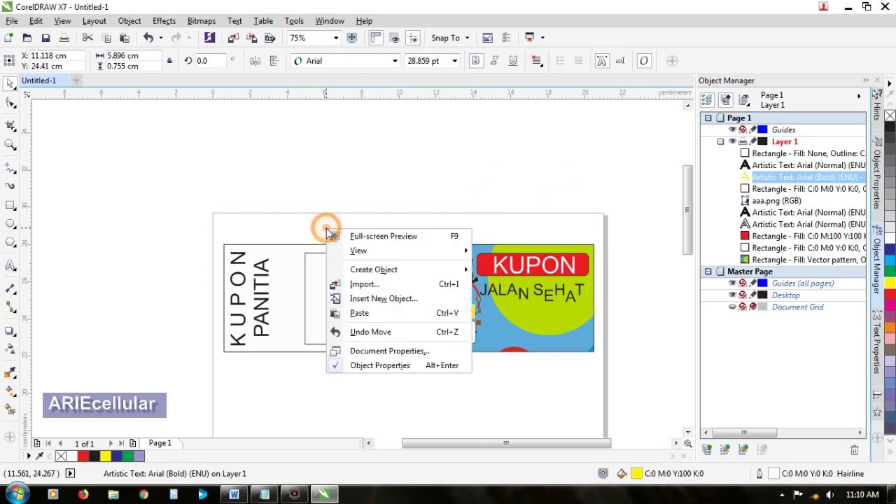
pyautogui.click(368, 313)
# Move the duplicated NO. UNDIAN text onto the white stub and rotate it 90 degrees.
pyautogui.moveTo(423, 308); pyautogui.dragTo(318, 290)
pyautogui.doubleClick(209, 63)
pyautogui.write('90')
pyautogui.press('Return')
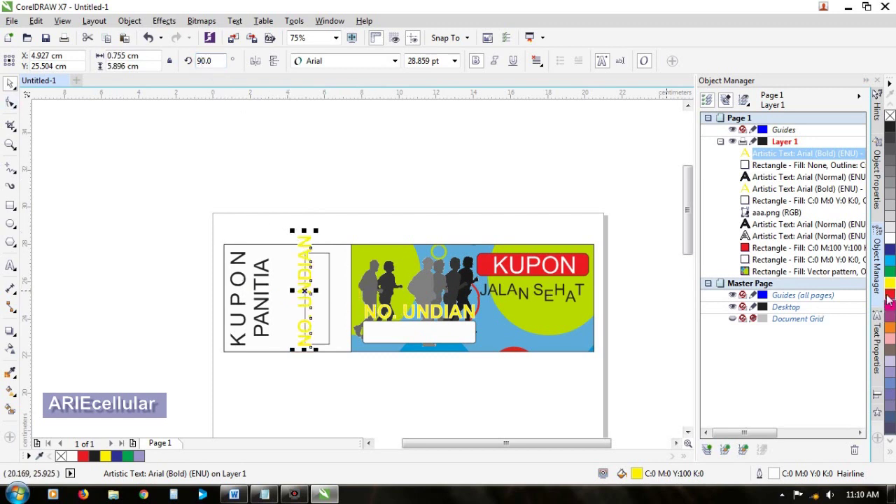
# Fill the rotated NO. UNDIAN text with blue (C100 M100) and shrink it to about 22 pt alongside the tall box.
pyautogui.click(890, 130)
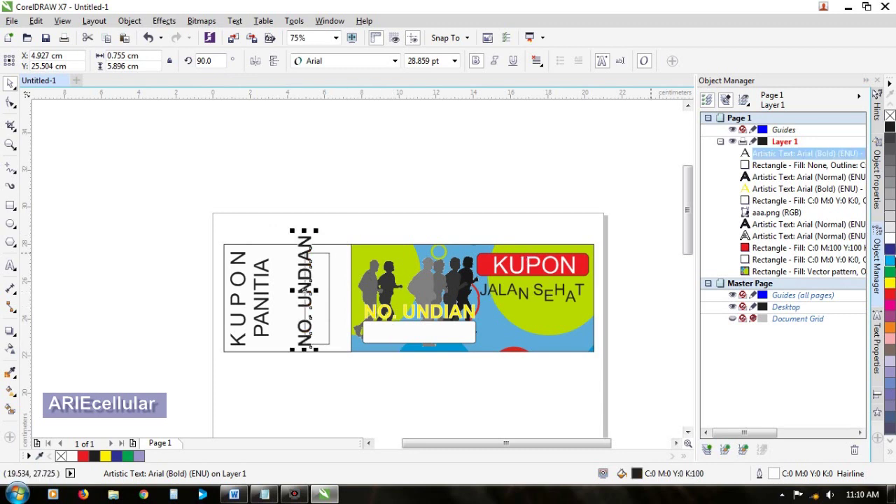
pyautogui.click(891, 251)
pyautogui.click(294, 231)
pyautogui.moveTo(295, 242); pyautogui.dragTo(288, 294)
pyautogui.press('Up')
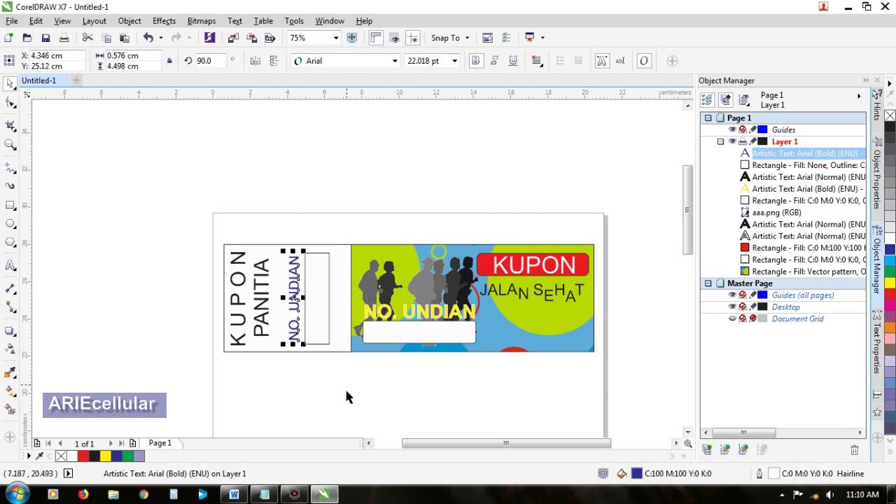
pyautogui.click(346, 397)
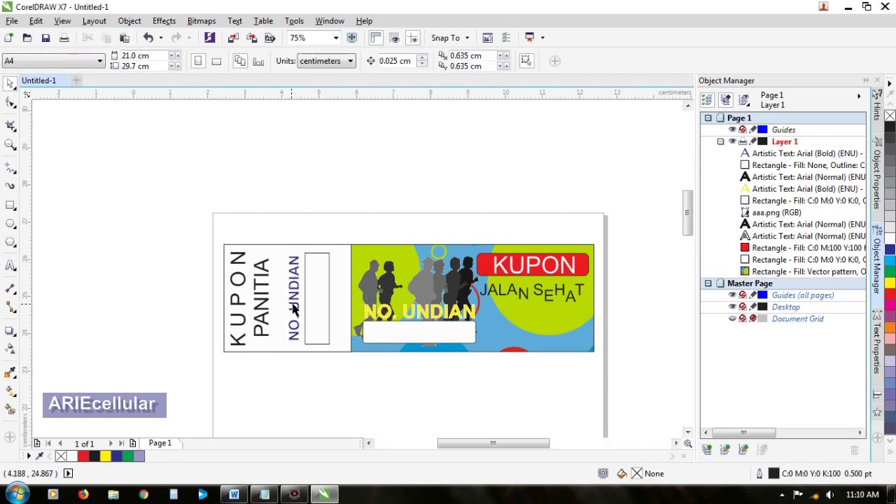
# Draw a rectangle about 2.7 by 5.8 cm over the KUPON PANITIA text, spanning the full height of the stub.
pyautogui.scroll(2, 294, 311)
pyautogui.click(336, 287)
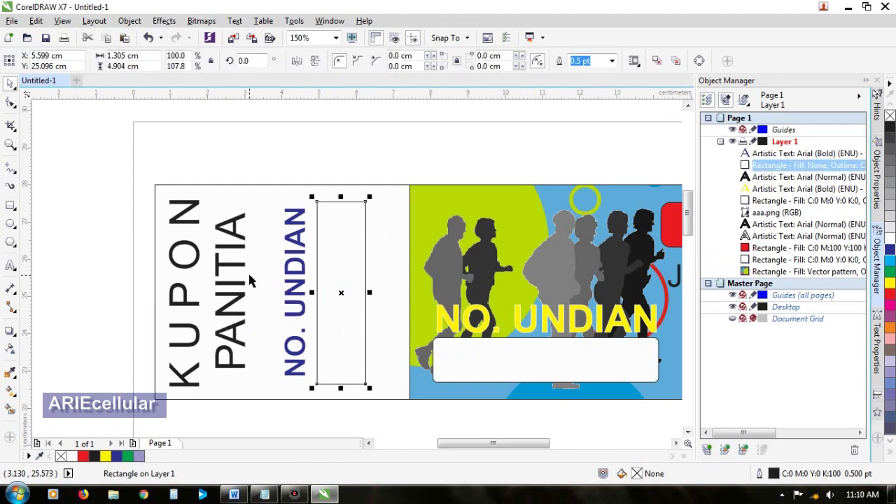
pyautogui.click(11, 205)
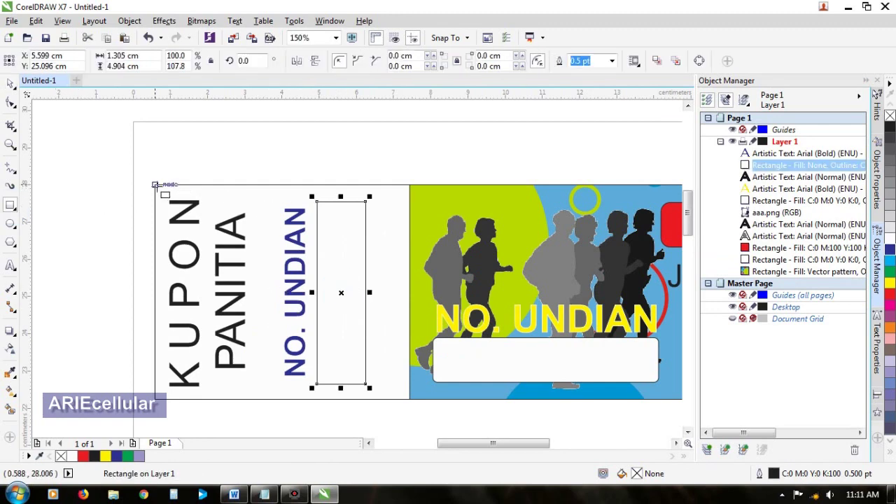
pyautogui.moveTo(156, 184); pyautogui.dragTo(248, 399)
pyautogui.moveTo(250, 294); pyautogui.dragTo(260, 296)
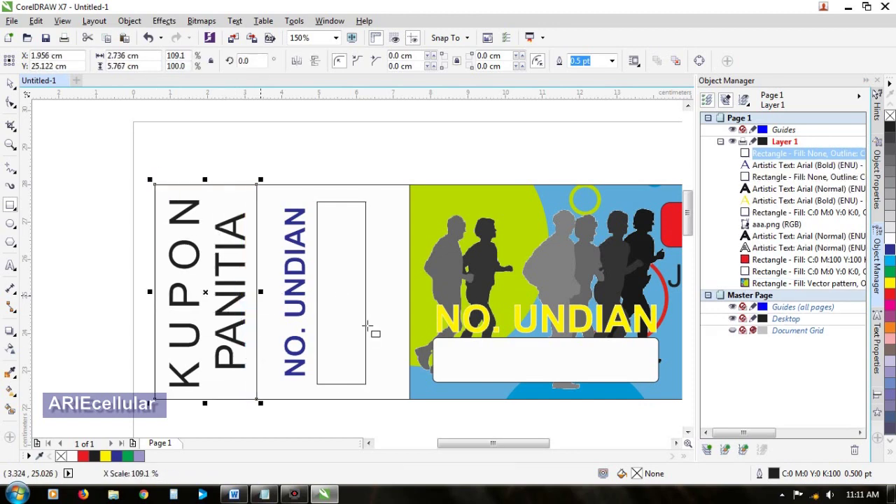
# Fill the new rectangle with blue (C100 M100) and order it behind the KUPON PANITIA text.
pyautogui.click(890, 238)
pyautogui.click(890, 127)
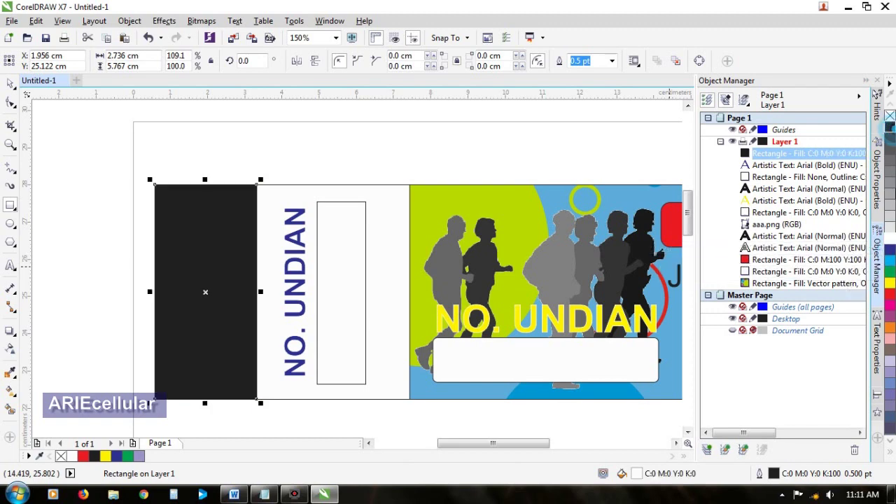
pyautogui.click(890, 250)
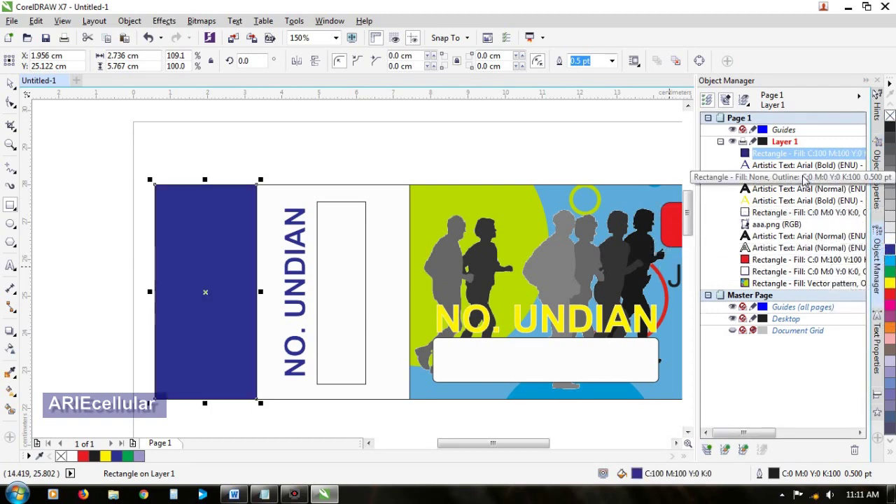
pyautogui.moveTo(793, 224); pyautogui.dragTo(783, 242)
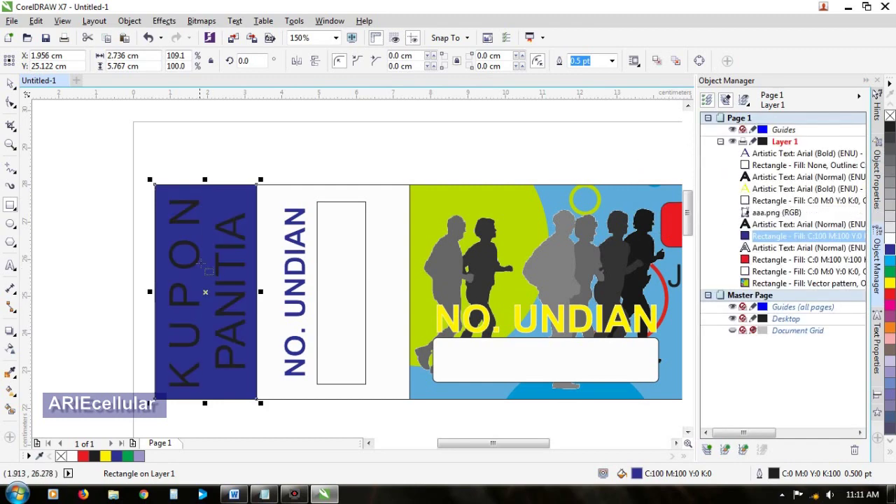
# Change the KUPON PANITIA text to the Clarendon Blk BT font and reduce it to about 28.4 pt.
pyautogui.click(11, 82)
pyautogui.click(237, 268)
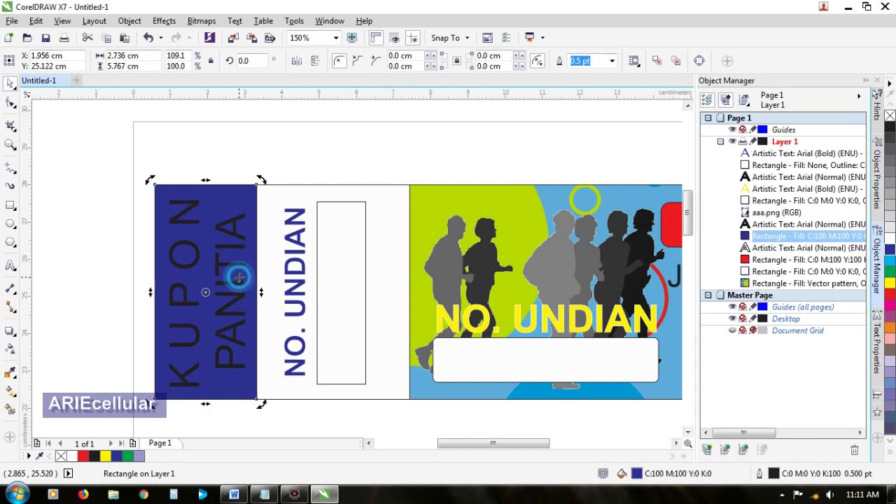
pyautogui.click(238, 266)
pyautogui.click(395, 61)
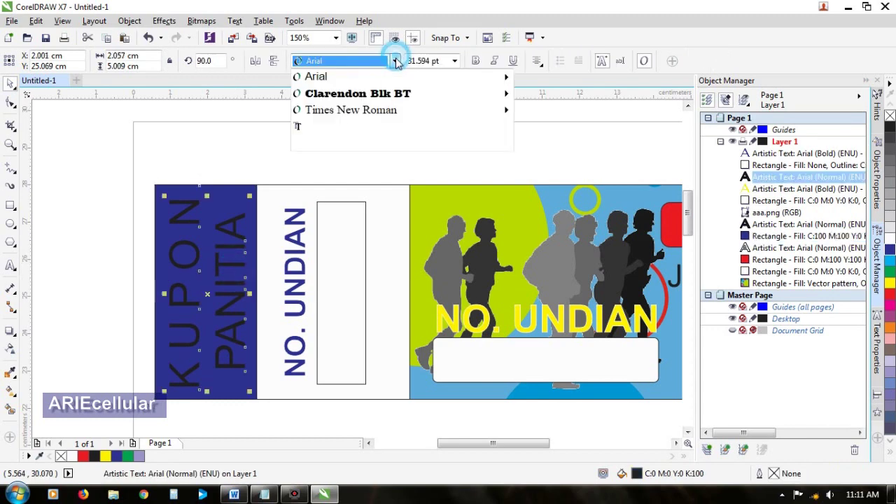
pyautogui.click(385, 89)
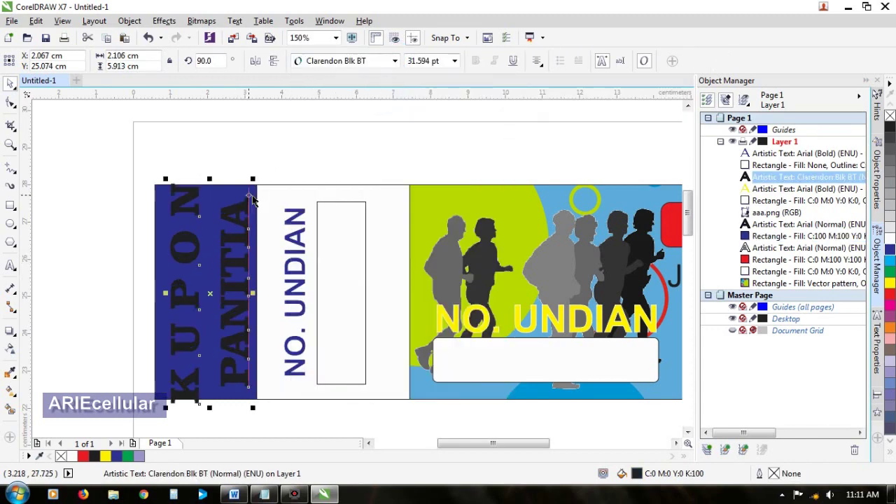
pyautogui.moveTo(210, 408); pyautogui.dragTo(211, 399)
pyautogui.click(148, 37)
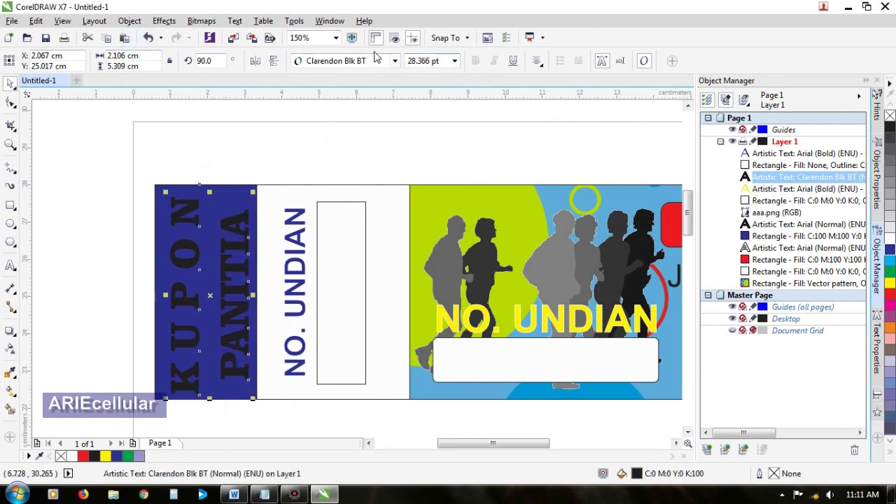
# Fill the KUPON PANITIA text with white and nudge it into place within the blue band.
pyautogui.click(890, 228)
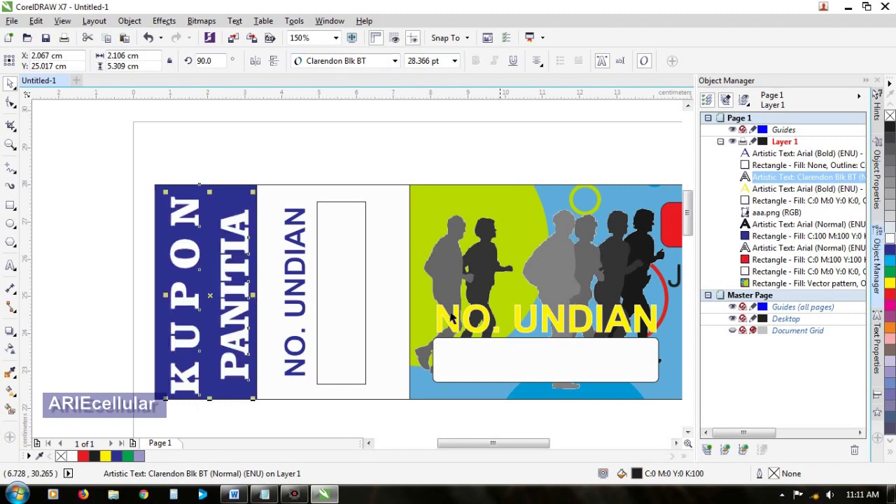
pyautogui.moveTo(210, 299); pyautogui.dragTo(213, 294)
pyautogui.hscroll(1, 293, 303)
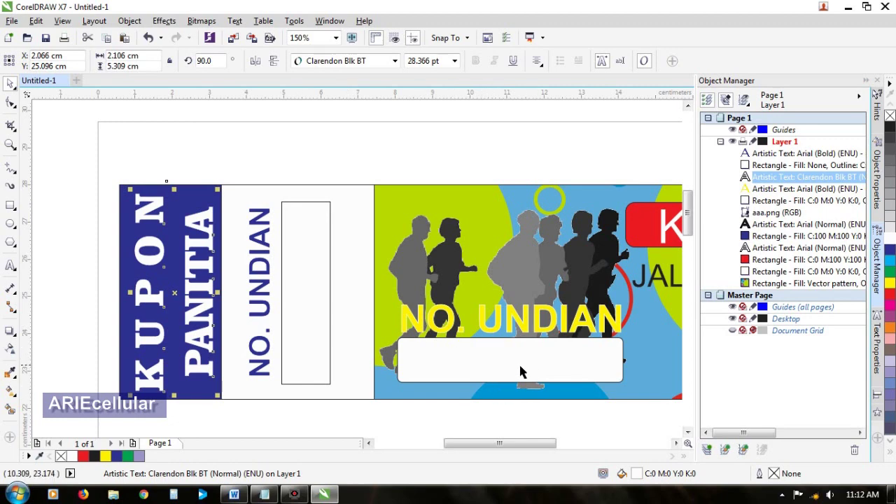
pyautogui.scroll(-1, 468, 372)
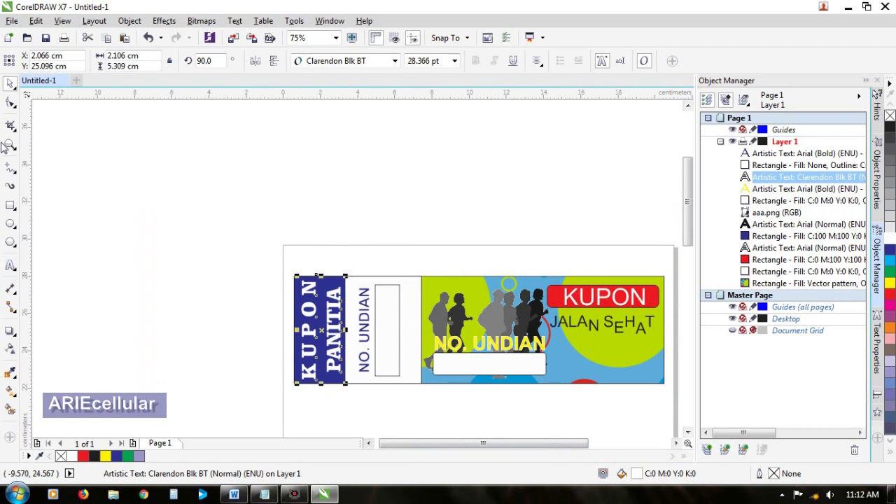
# Draw a vertical 2-point line about 5.8 cm tall across the stub's full height, just inside its border with the coupon artwork.
pyautogui.click(12, 175)
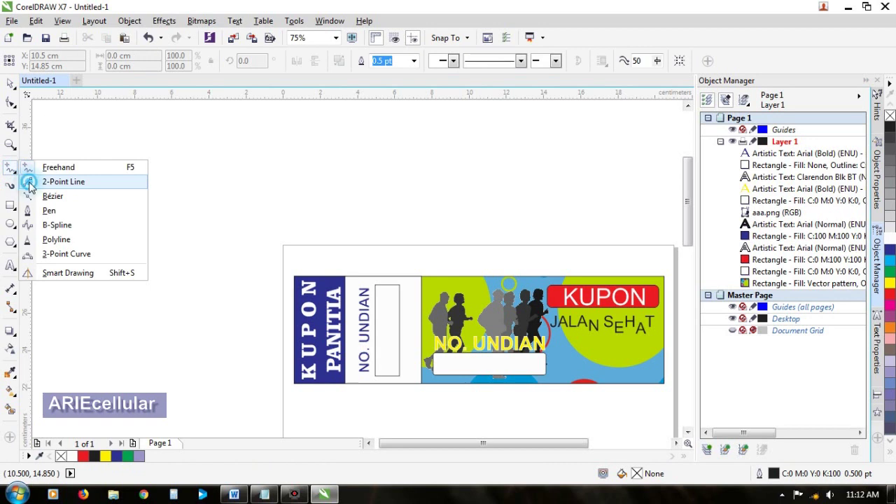
pyautogui.click(31, 184)
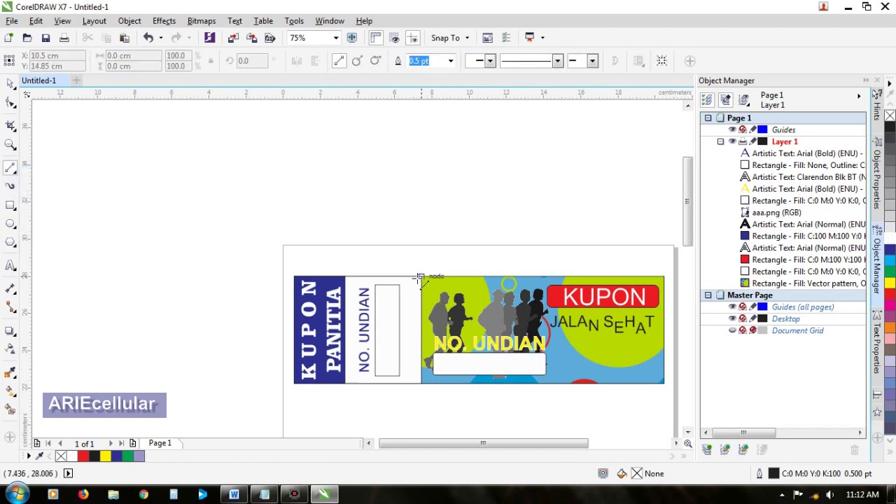
pyautogui.moveTo(418, 277); pyautogui.dragTo(418, 384)
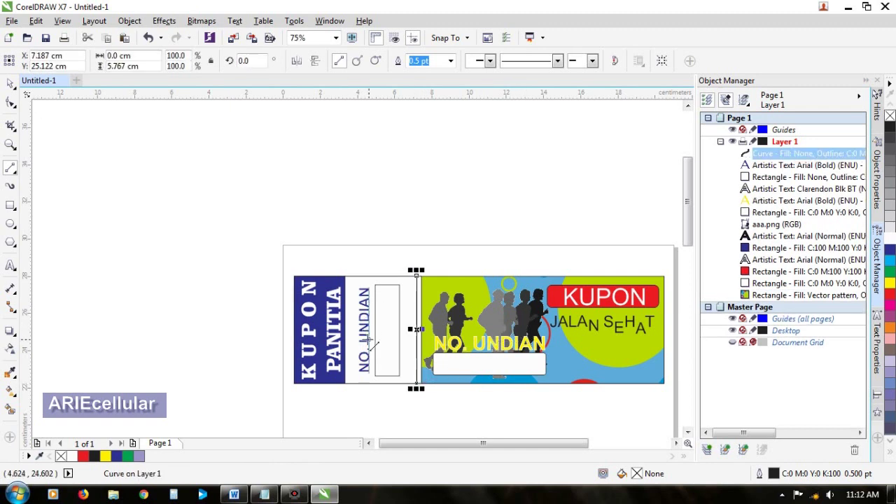
pyautogui.scroll(2, 378, 368)
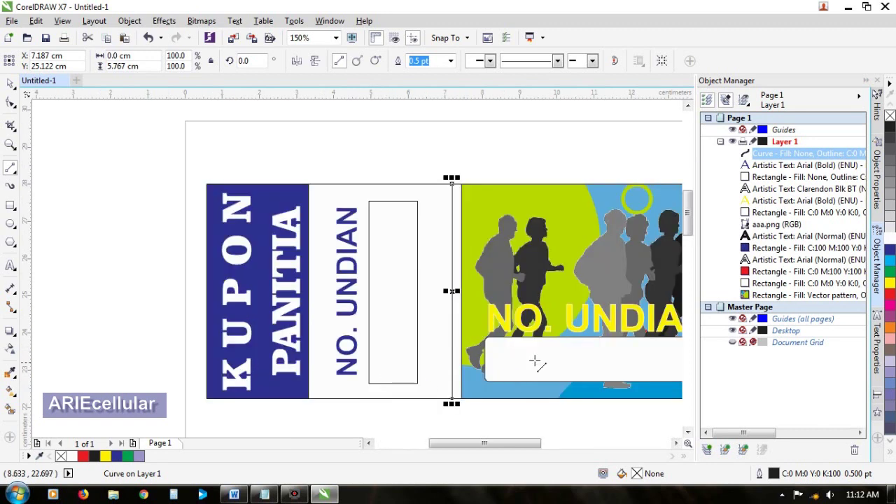
pyautogui.press('Escape')
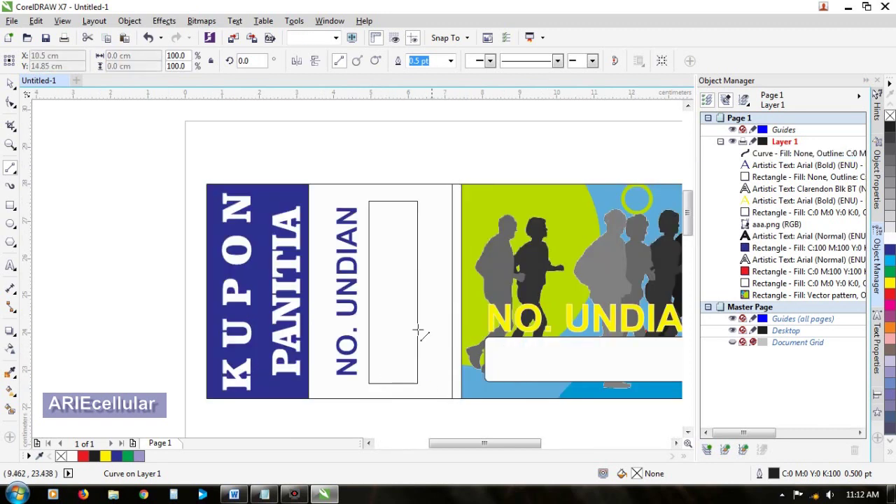
pyautogui.press('space')
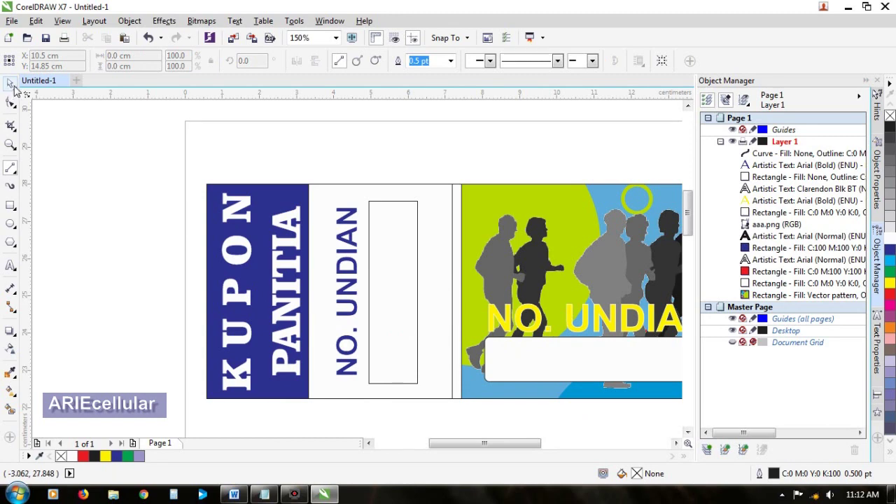
# Change the new vertical line's style to a dashed pattern with wider gaps.
pyautogui.click(452, 276)
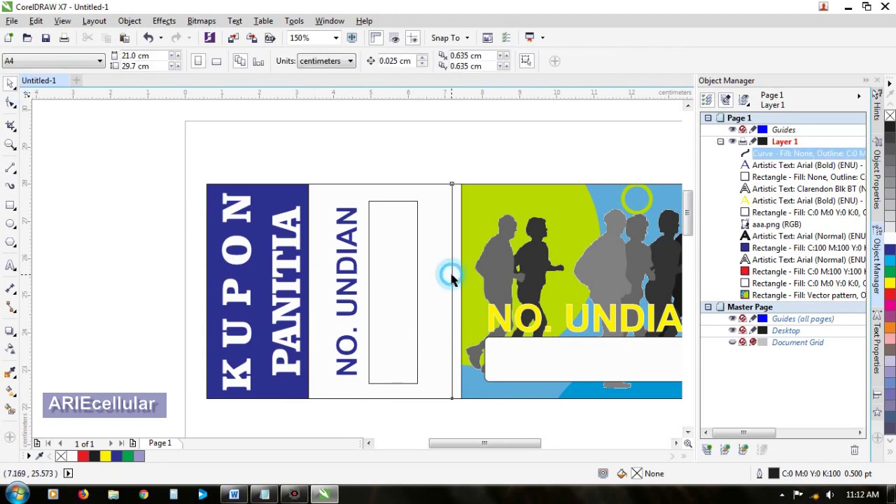
pyautogui.click(522, 62)
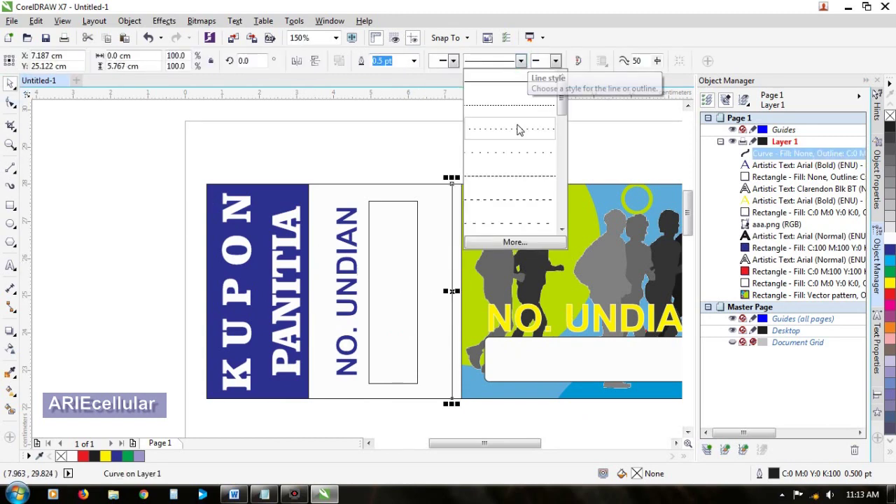
pyautogui.click(516, 175)
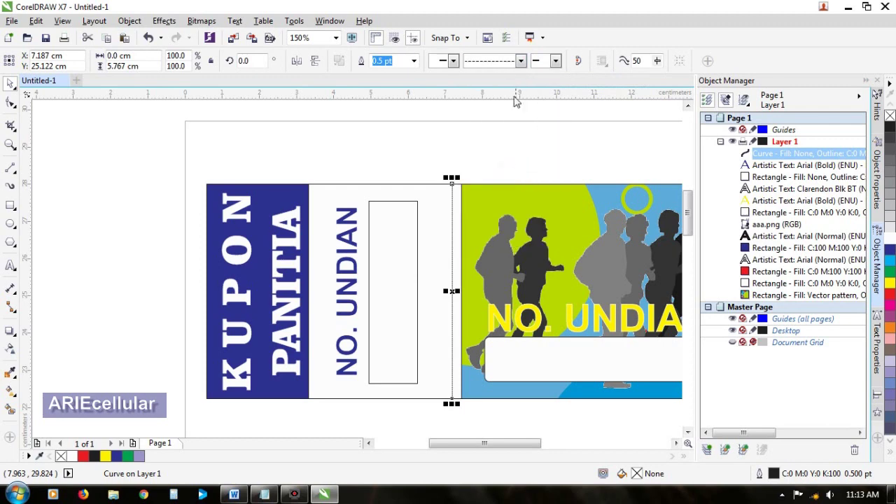
pyautogui.click(522, 62)
pyautogui.click(495, 195)
pyautogui.click(457, 278)
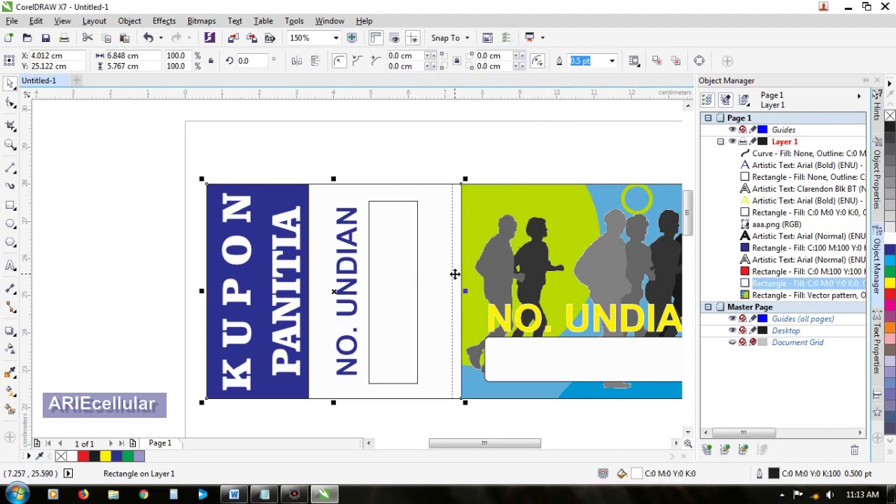
pyautogui.click(453, 275)
# Add the artistic text POTONG DISINI in Arial 24 pt and move it across the stub.
pyautogui.click(13, 261)
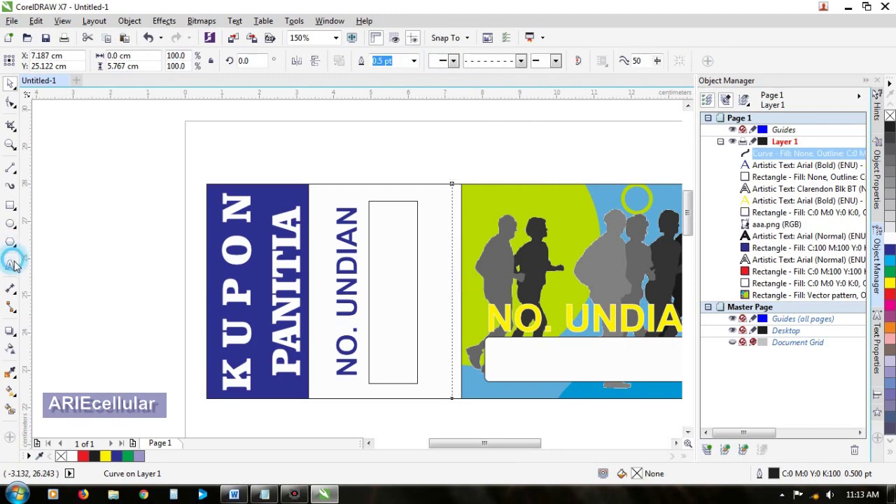
pyautogui.click(438, 315)
pyautogui.write('POTONG DISINI')
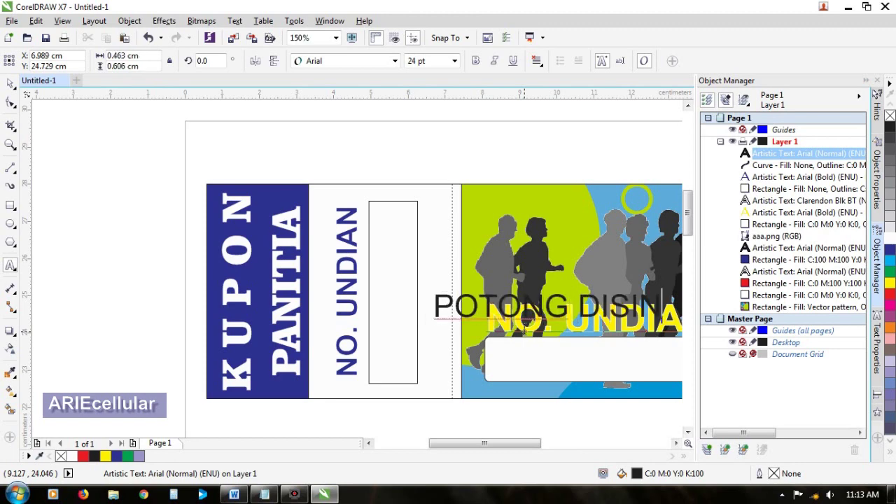
pyautogui.moveTo(432, 304); pyautogui.dragTo(295, 284)
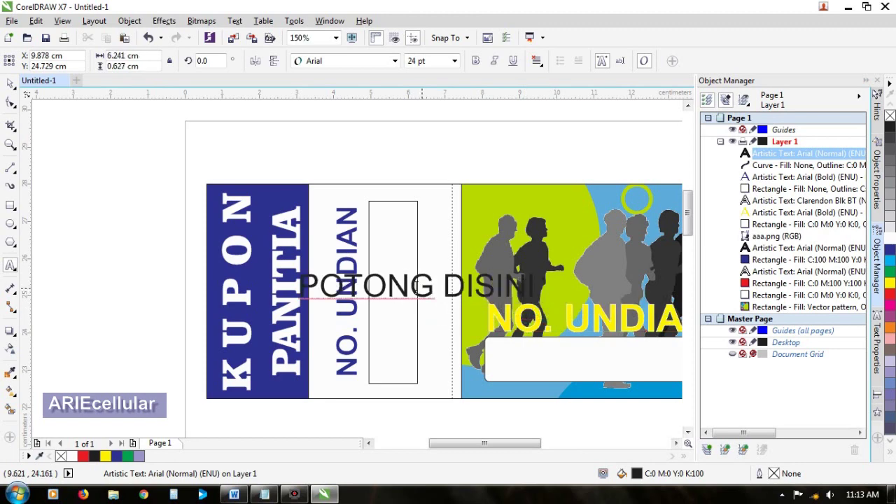
# Rotate the POTONG DISINI text by 90 degrees, shrink it and place it beside the lower end of the dashed line.
pyautogui.click(210, 60)
pyautogui.write('90')
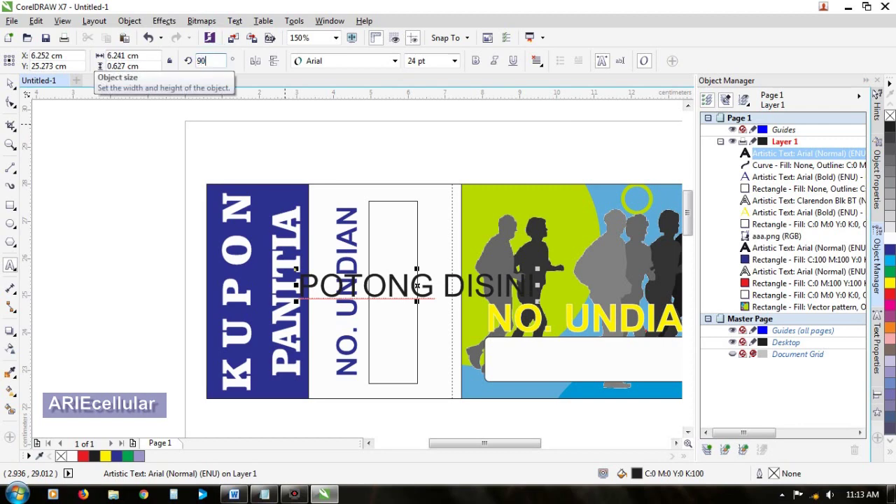
pyautogui.press('Return')
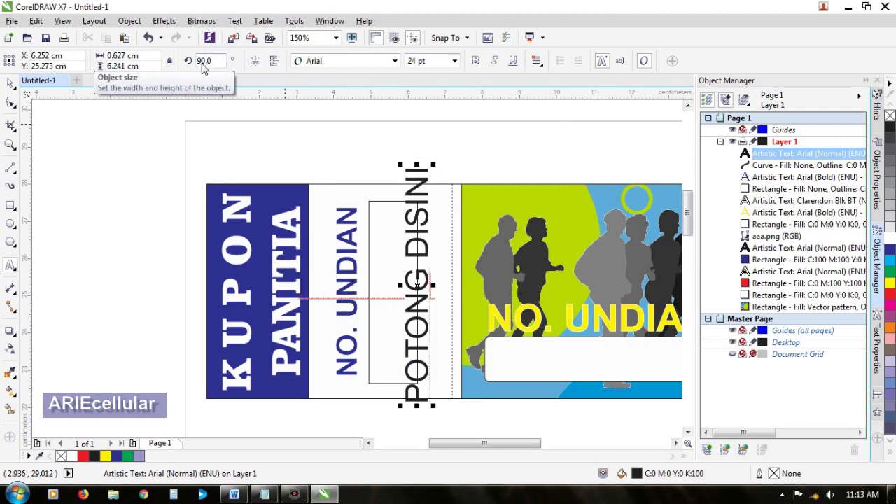
pyautogui.moveTo(397, 165); pyautogui.dragTo(418, 262)
pyautogui.click(425, 381)
pyautogui.moveTo(426, 380); pyautogui.dragTo(447, 379)
# Add an X in Arial at the upper end of the dashed line and reduce it to about 12 pt.
pyautogui.click(11, 264)
pyautogui.click(441, 202)
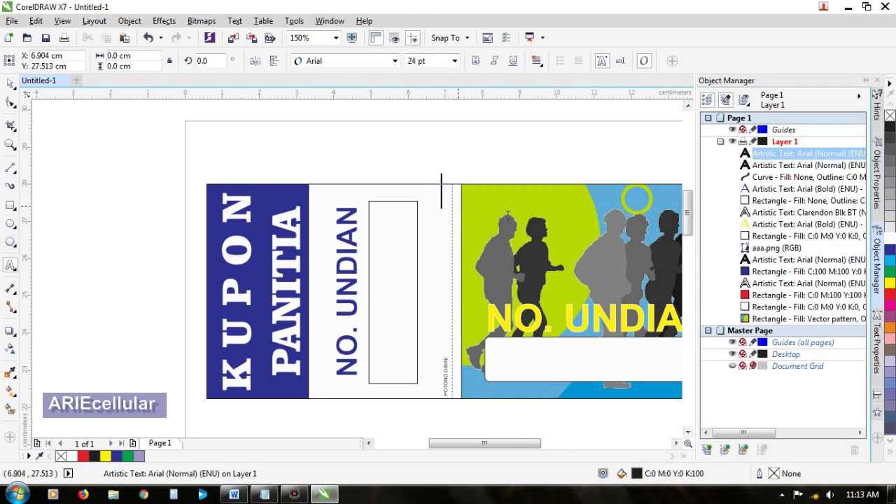
pyautogui.write('X')
pyautogui.click(11, 83)
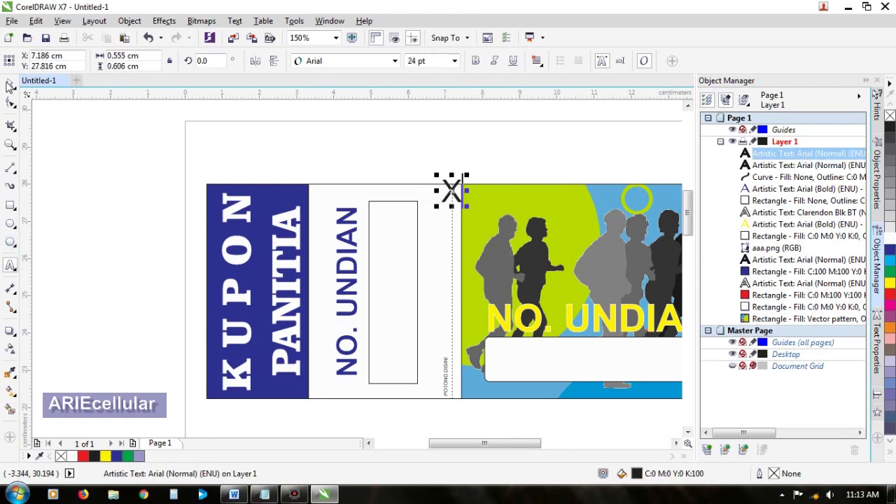
pyautogui.moveTo(465, 172); pyautogui.dragTo(452, 193)
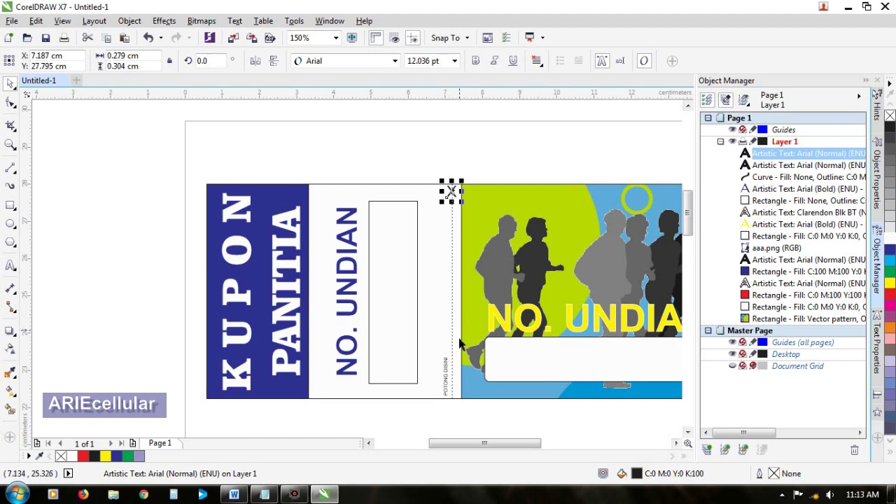
# Select all the coupon's objects and move the whole coupon up near the page's upper edge.
pyautogui.moveTo(470, 441); pyautogui.dragTo(491, 442)
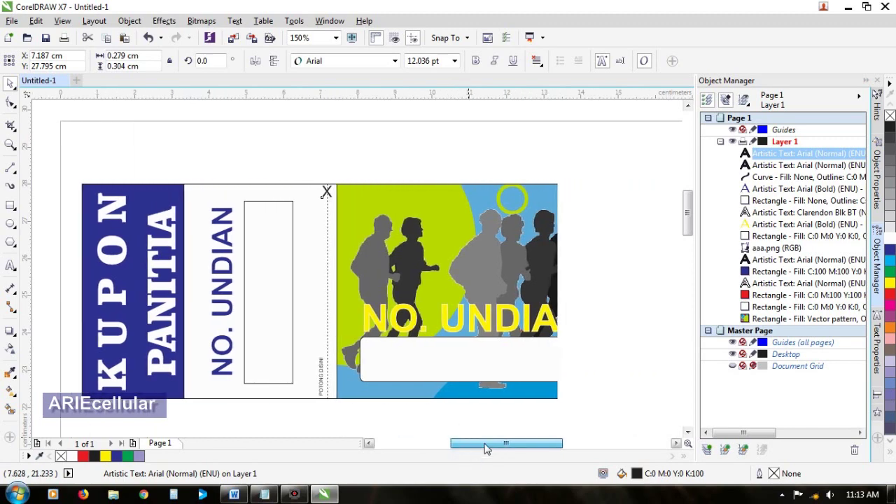
pyautogui.click(463, 412)
pyautogui.scroll(-1, 465, 415)
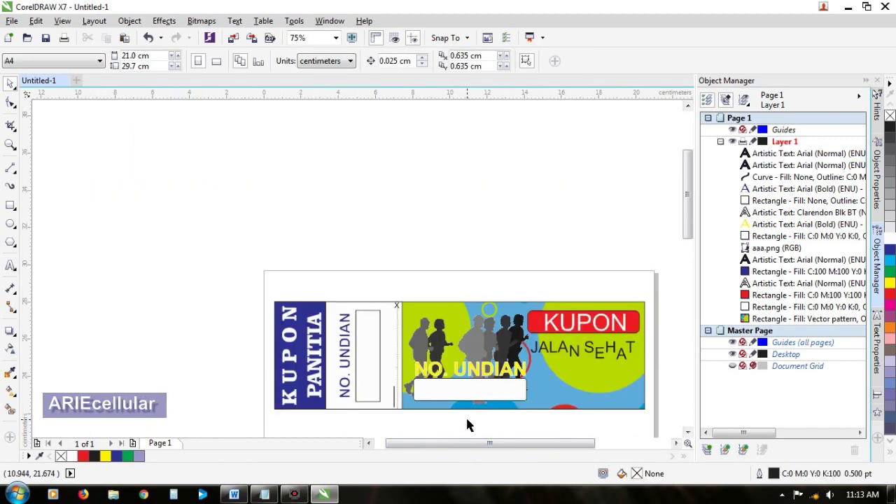
pyautogui.moveTo(686, 208); pyautogui.dragTo(684, 237)
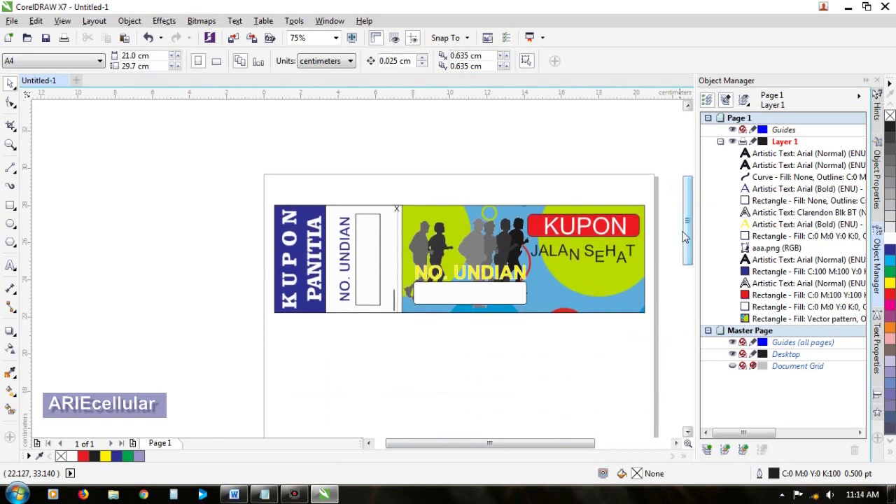
pyautogui.moveTo(533, 443); pyautogui.dragTo(552, 450)
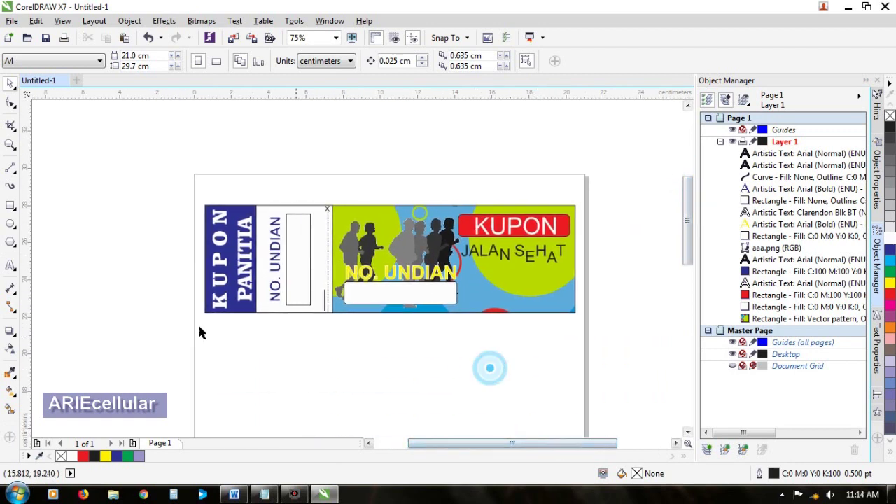
pyautogui.moveTo(185, 337); pyautogui.dragTo(605, 167)
pyautogui.moveTo(392, 259); pyautogui.dragTo(392, 241)
pyautogui.click(416, 353)
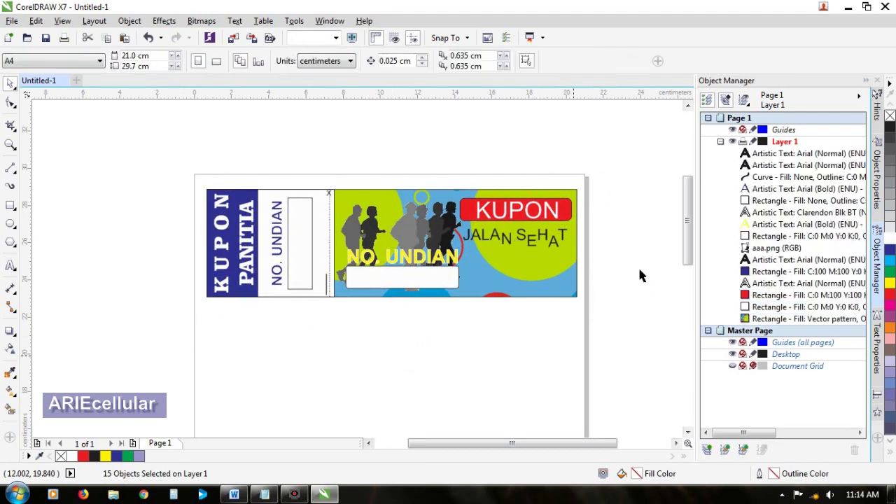
# Select all 15 objects of the coupon and group them.
pyautogui.scroll(-2, 230, 300)
pyautogui.moveTo(203, 343); pyautogui.dragTo(440, 192)
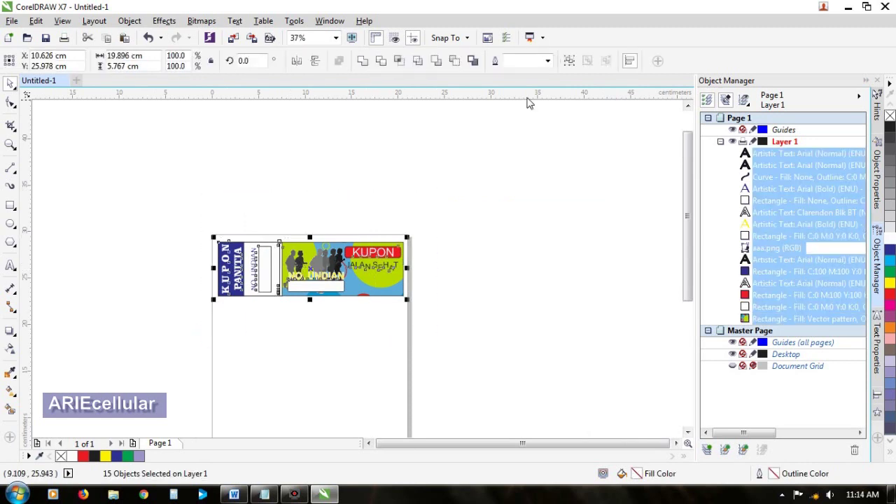
pyautogui.click(398, 364)
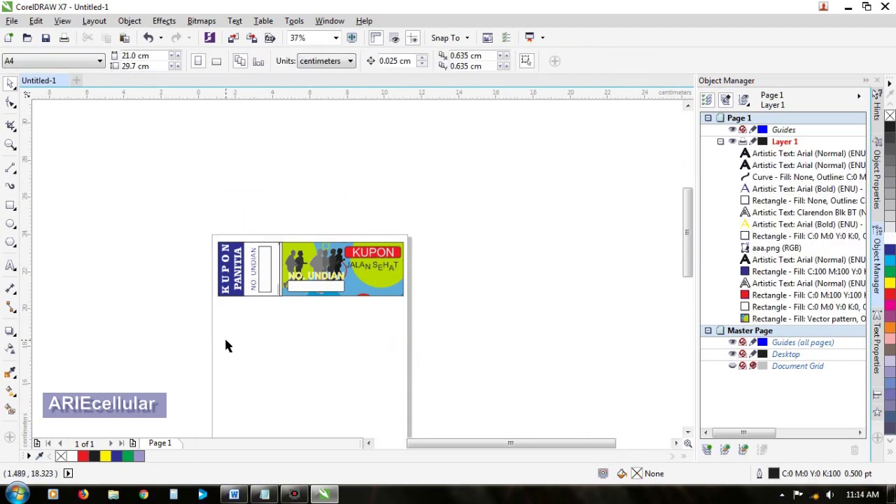
pyautogui.scroll(2, 224, 343)
pyautogui.moveTo(189, 295); pyautogui.dragTo(601, 123)
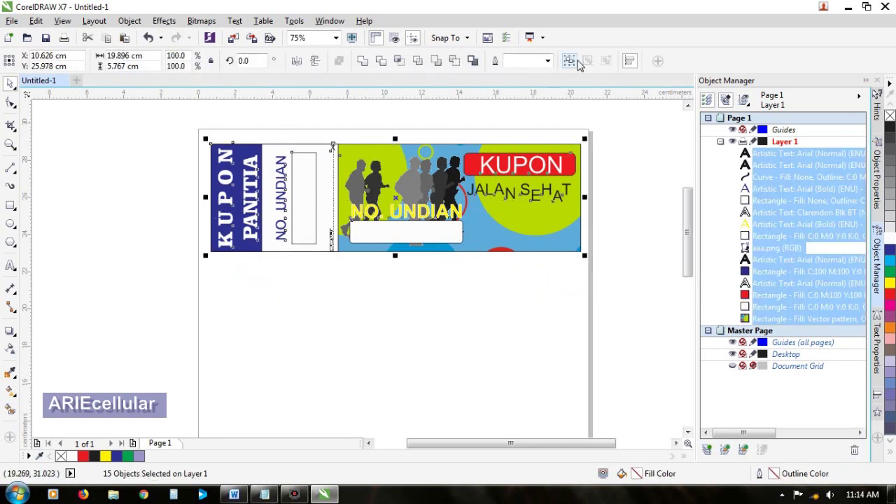
pyautogui.click(432, 292)
pyautogui.moveTo(177, 304); pyautogui.dragTo(620, 131)
pyautogui.click(570, 62)
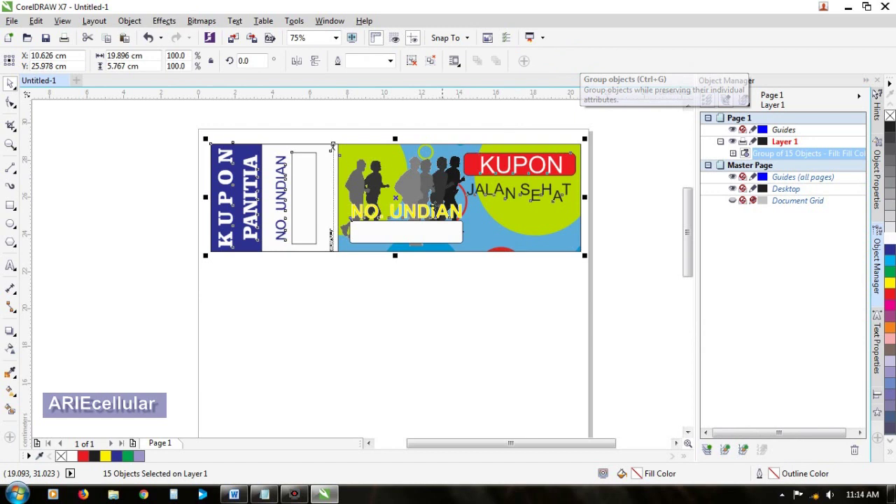
# Copy and paste the coupon group, placing the duplicate directly below the original with a small gap.
pyautogui.rightClick(394, 201)
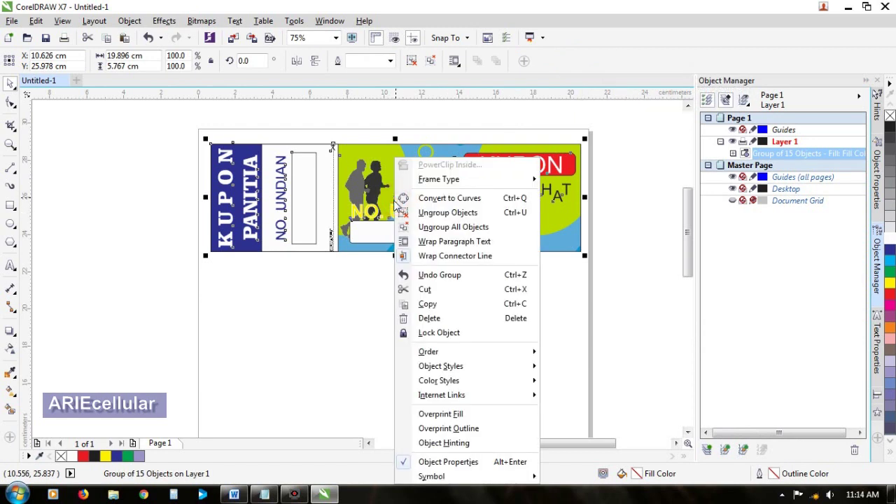
pyautogui.click(427, 304)
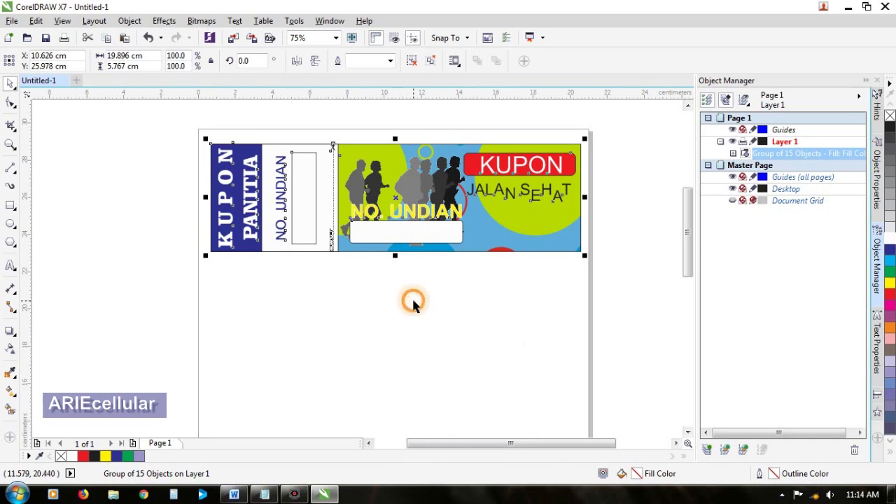
pyautogui.rightClick(413, 306)
pyautogui.click(455, 388)
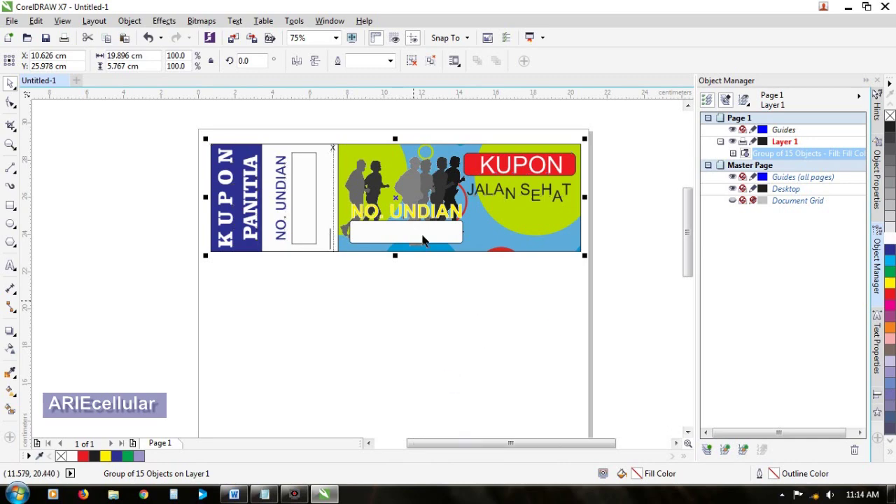
pyautogui.moveTo(395, 204); pyautogui.dragTo(397, 315)
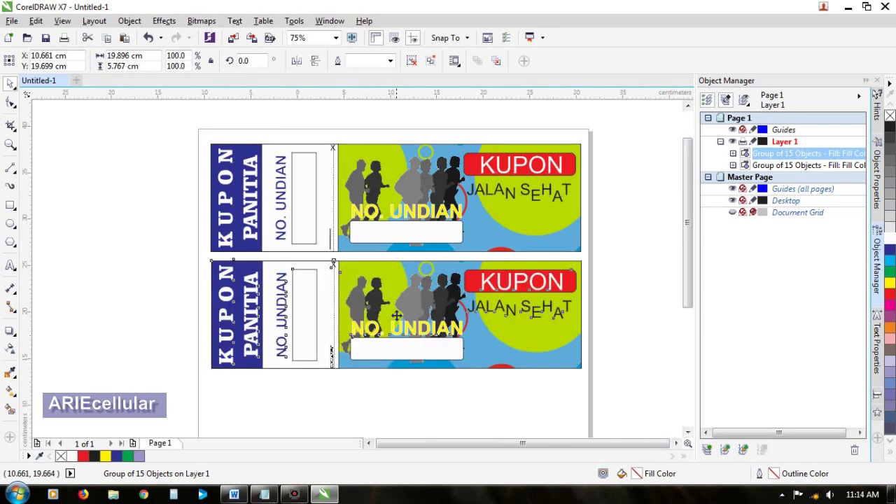
# Copy and paste the second coupon group, placing the third coupon directly below it with a small gap.
pyautogui.press('F3')
pyautogui.moveTo(686, 222); pyautogui.dragTo(672, 280)
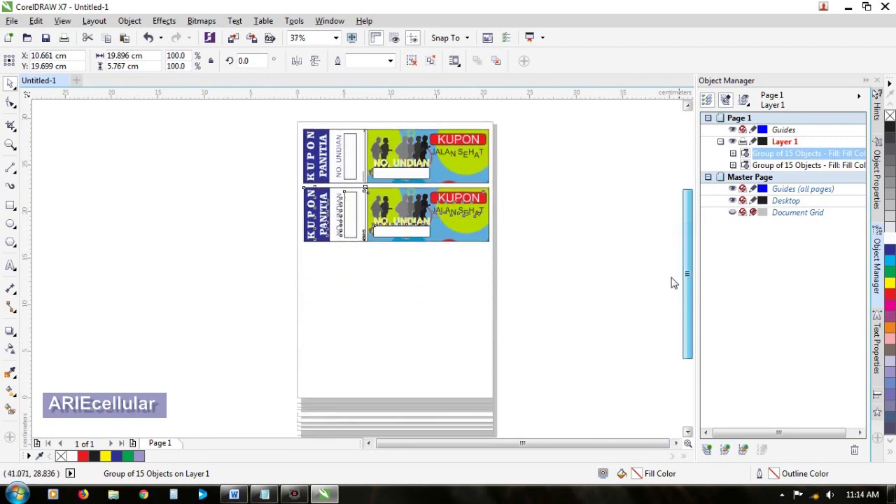
pyautogui.rightClick(396, 201)
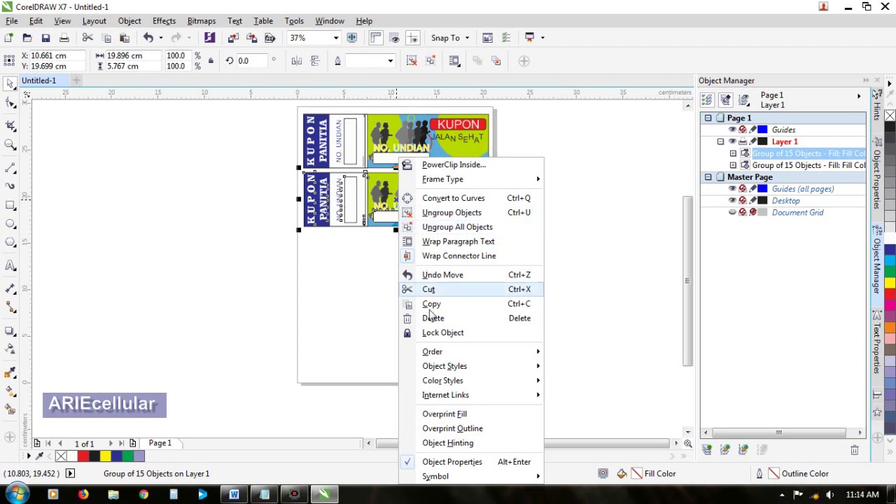
pyautogui.click(413, 302)
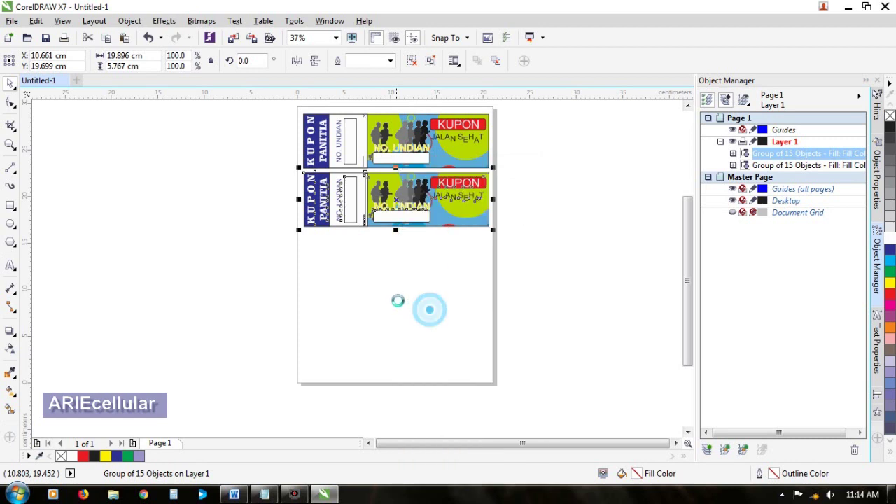
pyautogui.rightClick(392, 301)
pyautogui.click(430, 381)
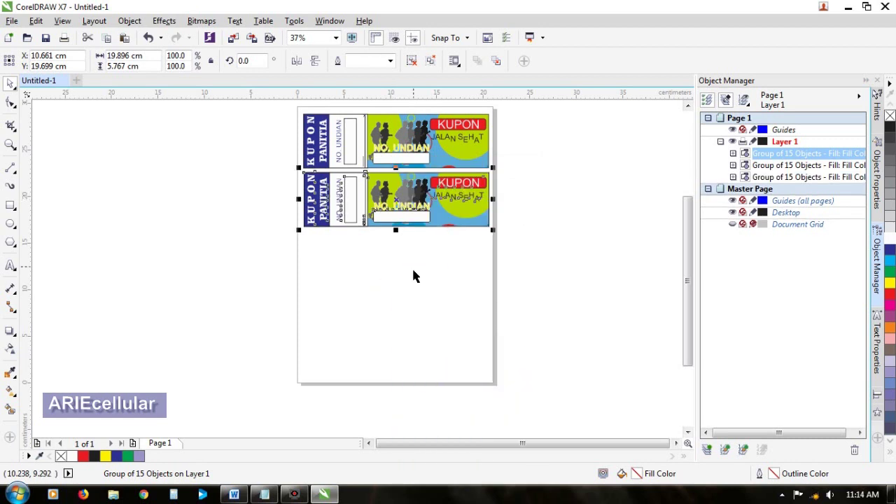
pyautogui.moveTo(402, 198); pyautogui.dragTo(401, 265)
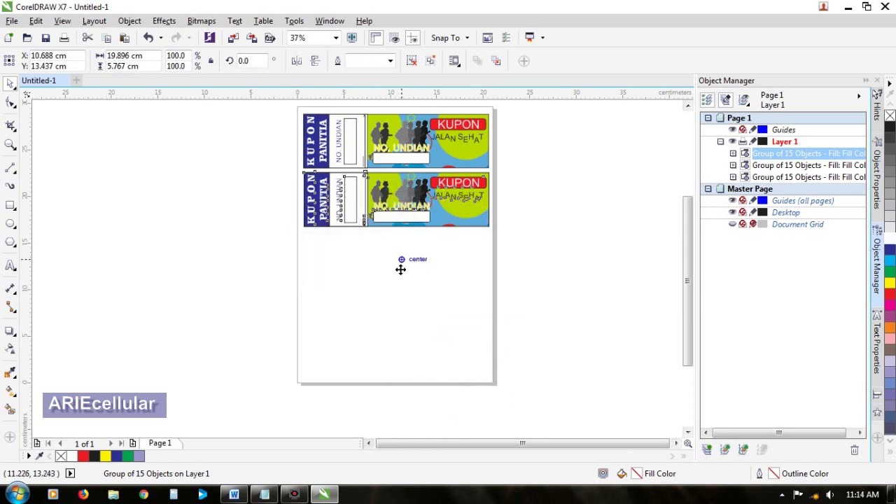
# Paste another copy of the coupon and place it as the fourth one, directly below the third with a matching gap.
pyautogui.rightClick(395, 307)
pyautogui.click(451, 395)
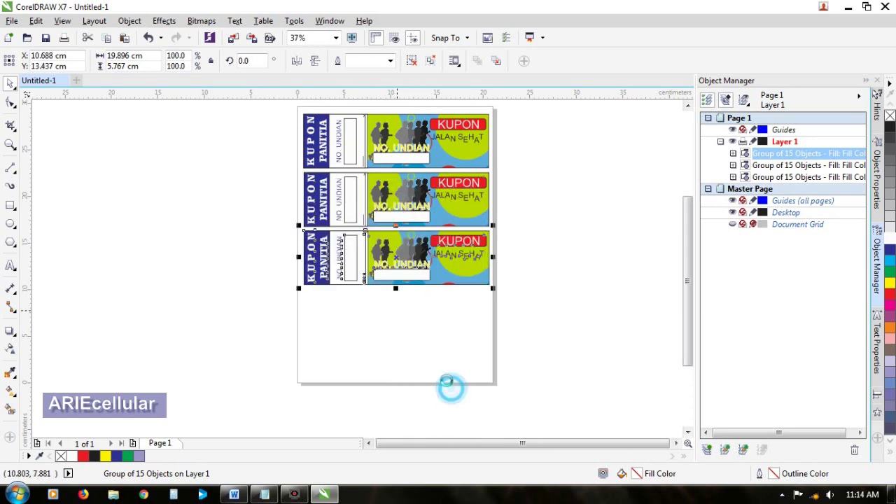
pyautogui.moveTo(399, 223); pyautogui.dragTo(403, 319)
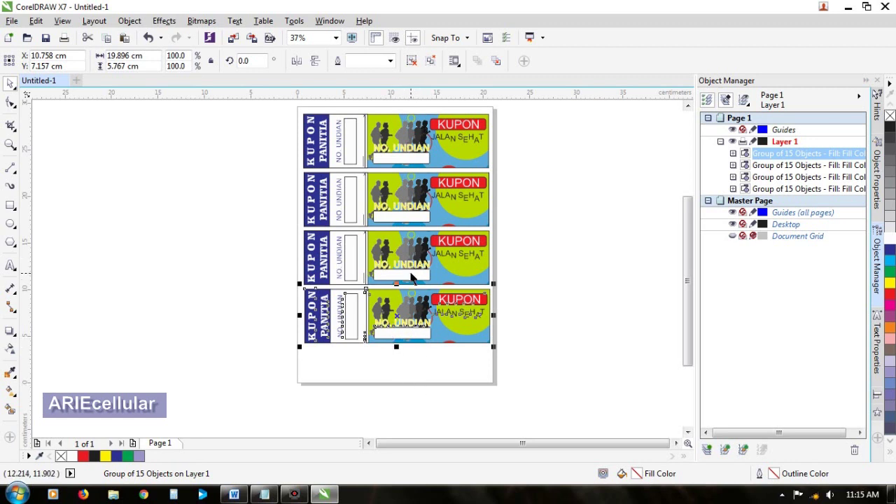
# Select all four coupons and compress them vertically to about 93.3%, keeping their upper edge in place and their width unchanged.
pyautogui.moveTo(686, 296); pyautogui.dragTo(686, 283)
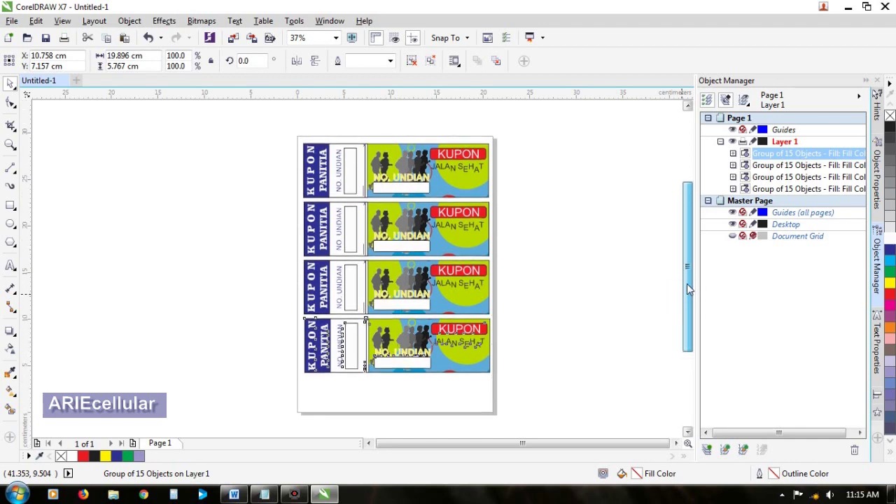
pyautogui.moveTo(261, 402); pyautogui.dragTo(520, 126)
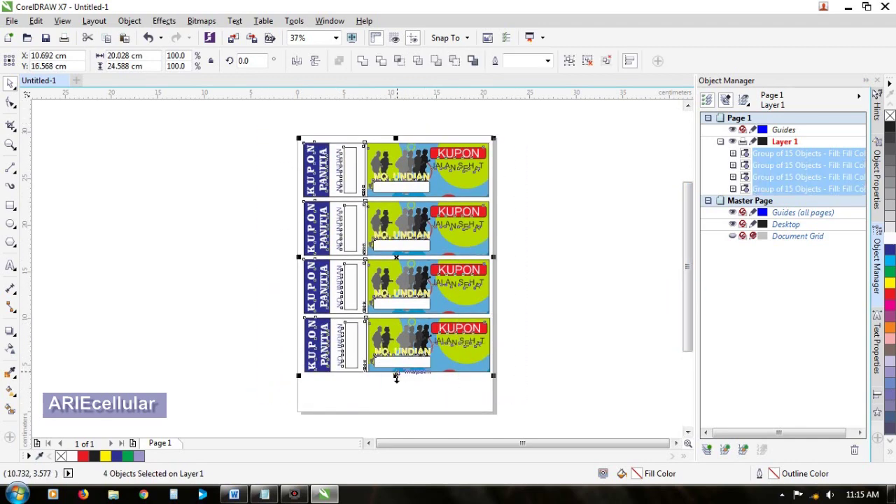
pyautogui.moveTo(396, 374); pyautogui.dragTo(396, 357)
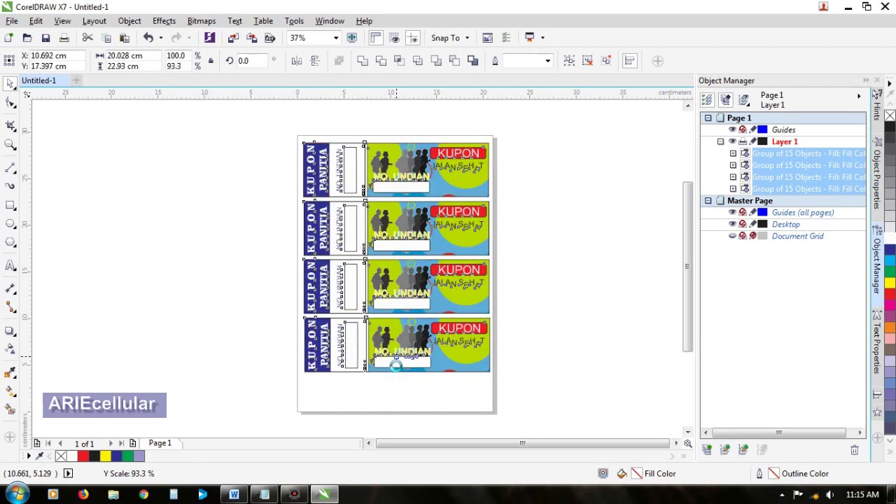
pyautogui.click(434, 377)
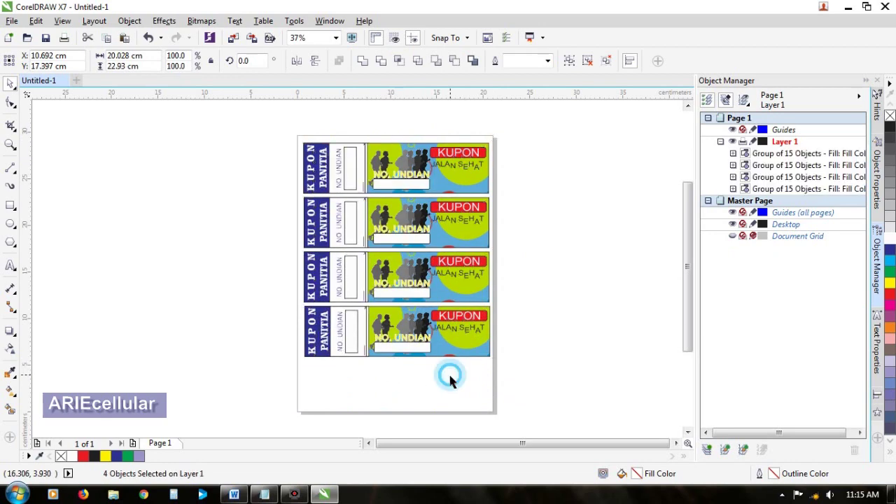
# Copy and paste the compressed fourth coupon, placing the duplicate below it in the free space at the page's lower end.
pyautogui.rightClick(432, 383)
pyautogui.click(369, 357)
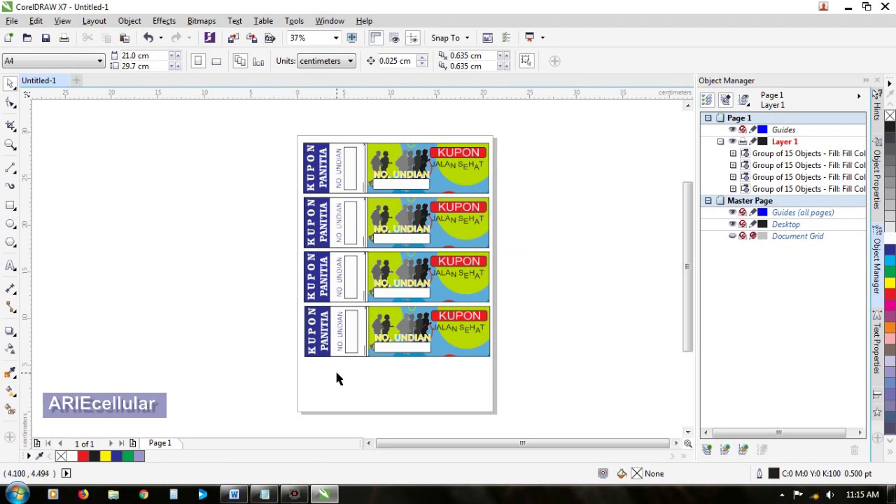
pyautogui.click(382, 356)
pyautogui.rightClick(382, 356)
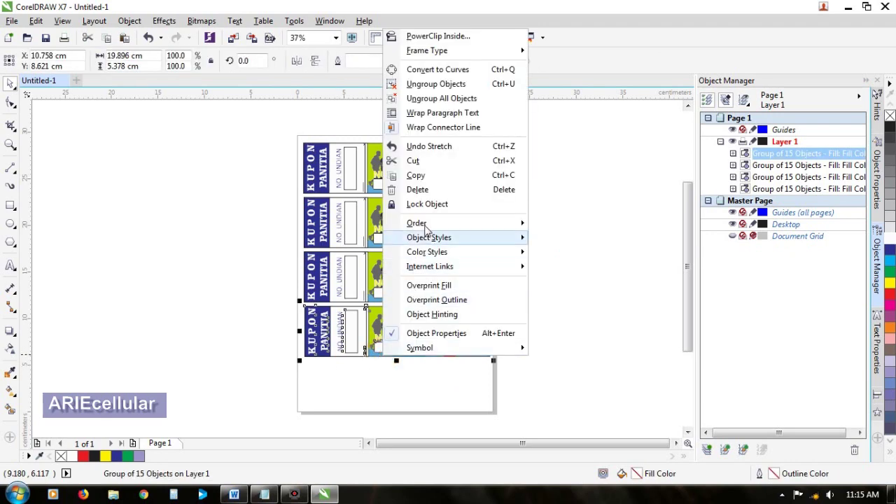
pyautogui.click(419, 190)
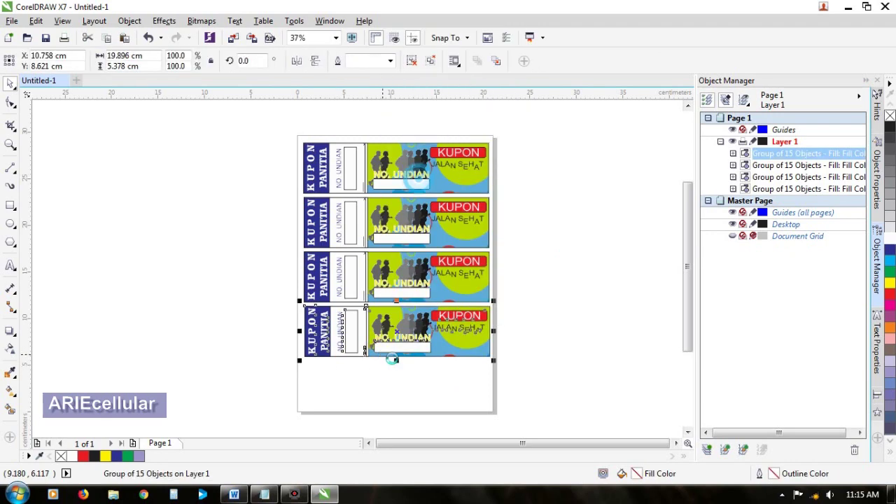
pyautogui.rightClick(383, 398)
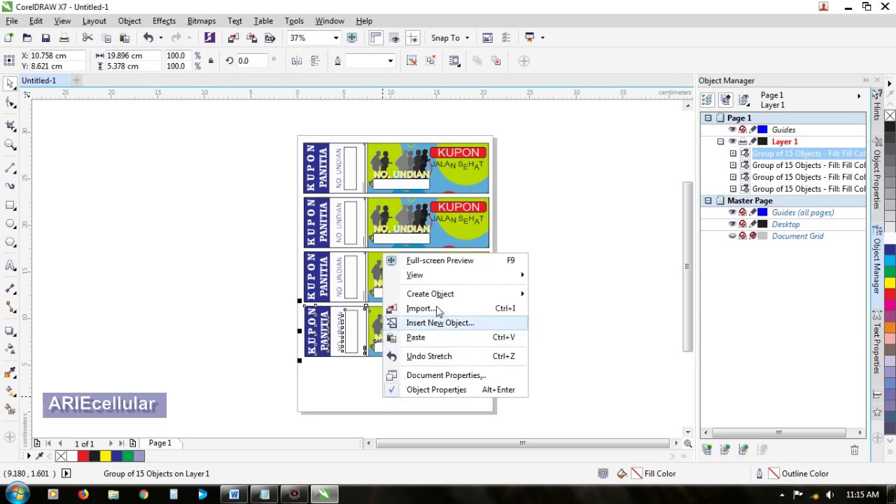
pyautogui.click(420, 338)
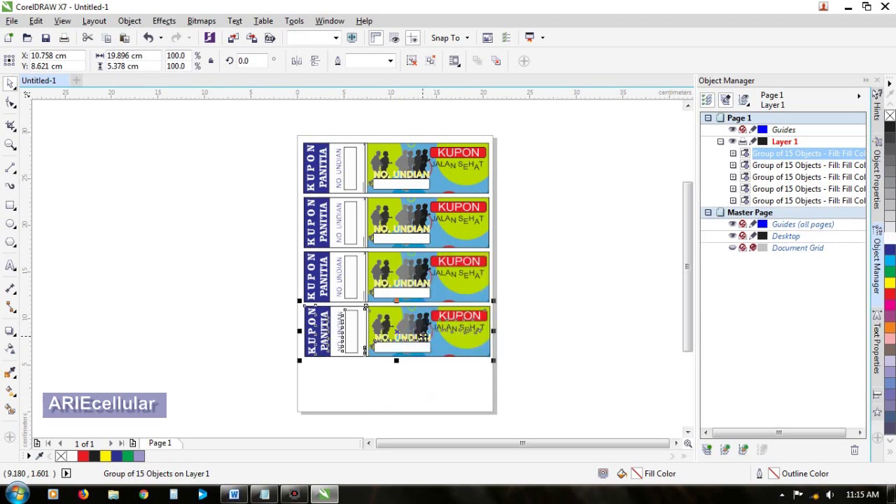
pyautogui.moveTo(403, 334); pyautogui.dragTo(420, 386)
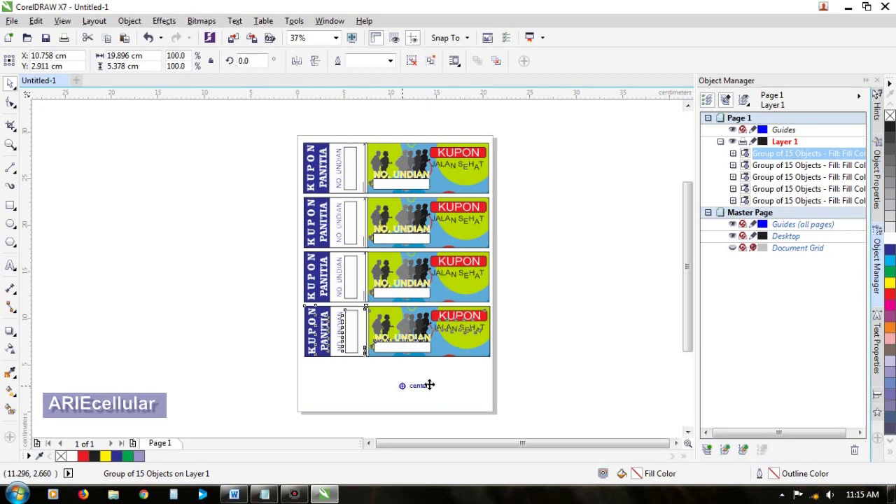
pyautogui.click(507, 366)
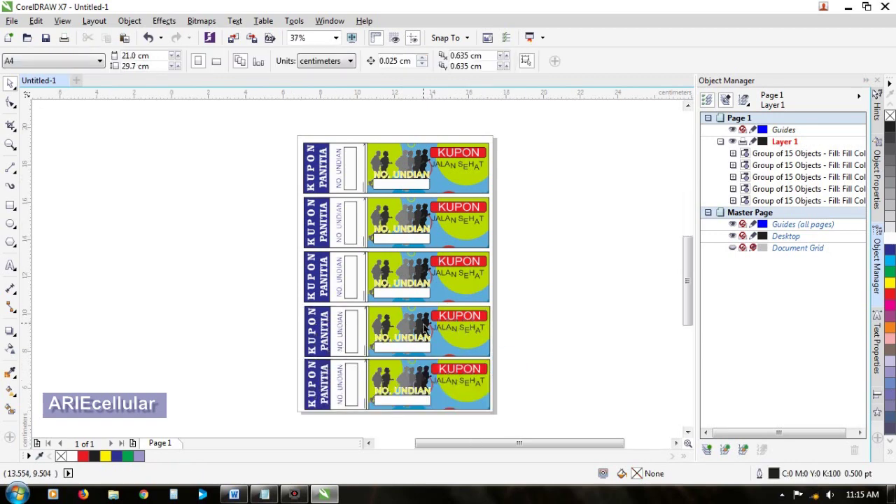
# Examine the five coupons down the A4 page, looking closely at each stub and its empty raffle number boxes.
pyautogui.scroll(2, 413, 329)
pyautogui.scroll(-2, 373, 338)
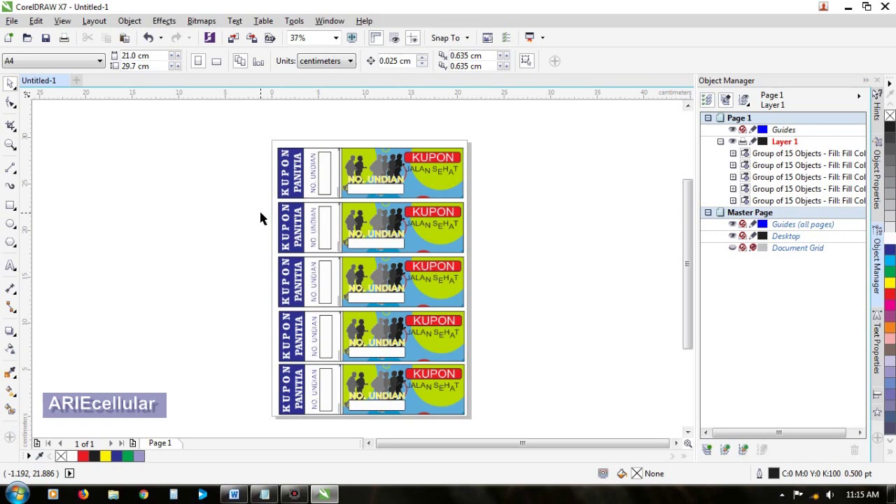
pyautogui.scroll(2, 343, 286)
pyautogui.moveTo(687, 276); pyautogui.dragTo(688, 239)
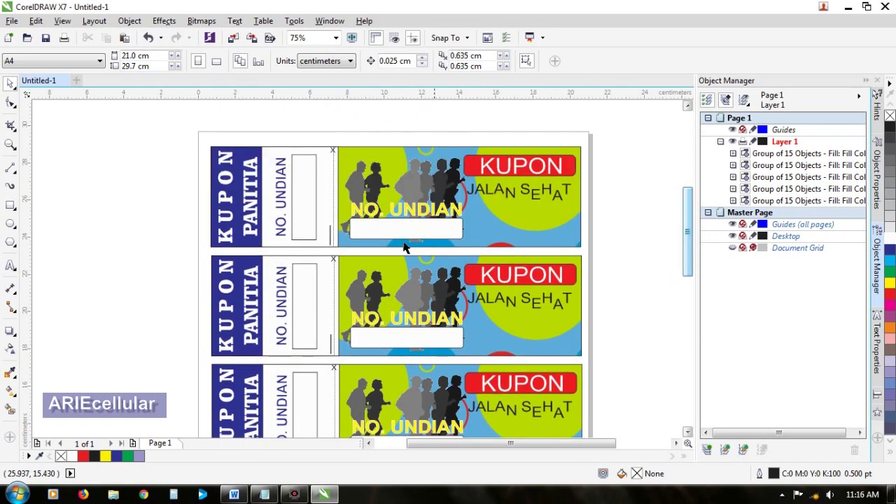
pyautogui.click(308, 224)
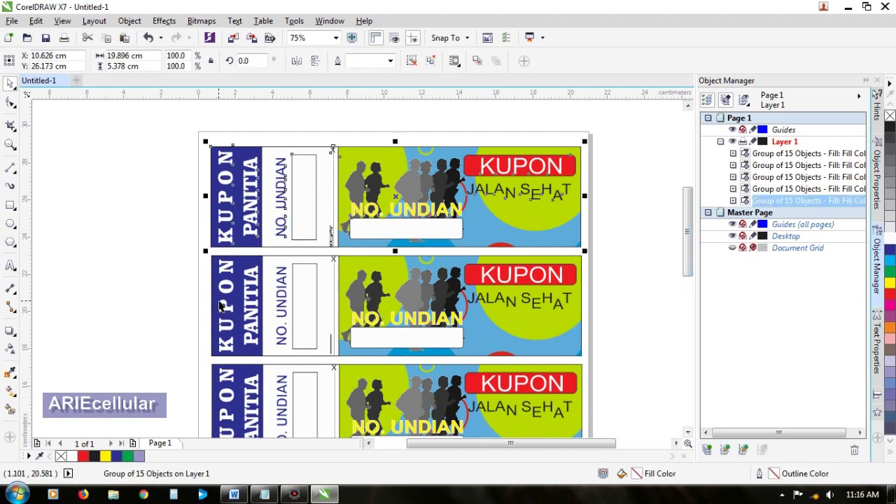
pyautogui.moveTo(687, 234); pyautogui.dragTo(686, 257)
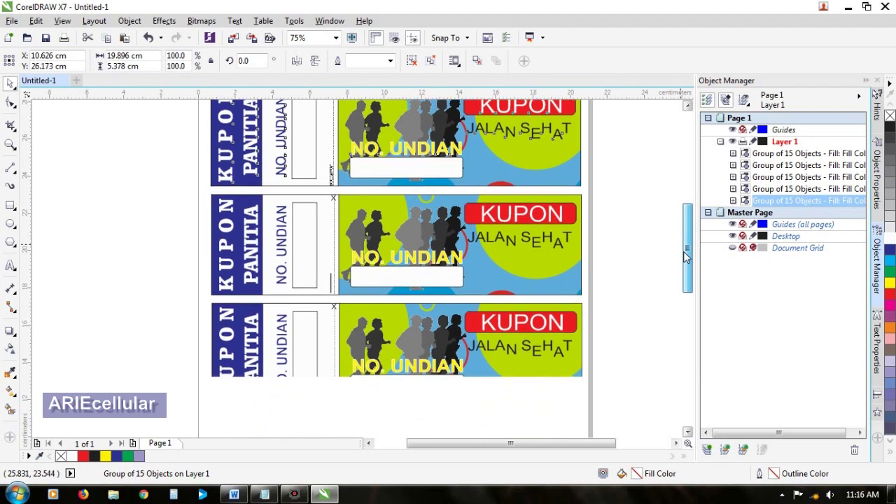
pyautogui.click(308, 255)
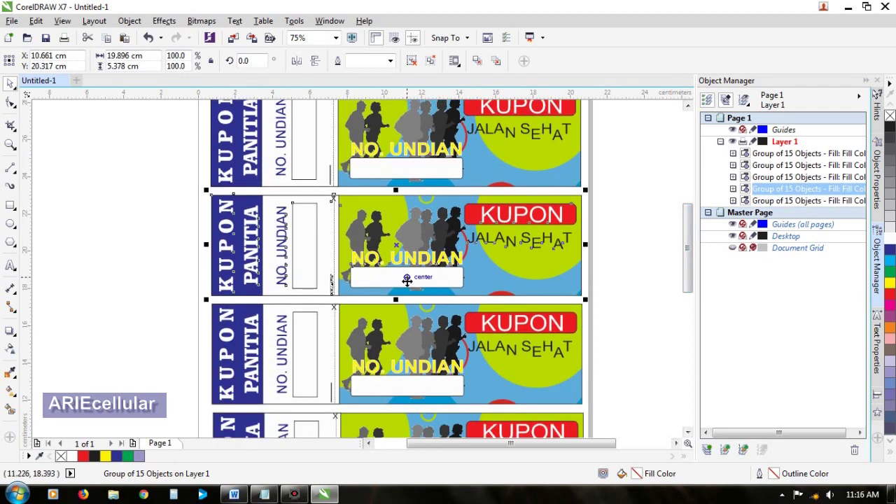
pyautogui.click(299, 337)
pyautogui.click(410, 383)
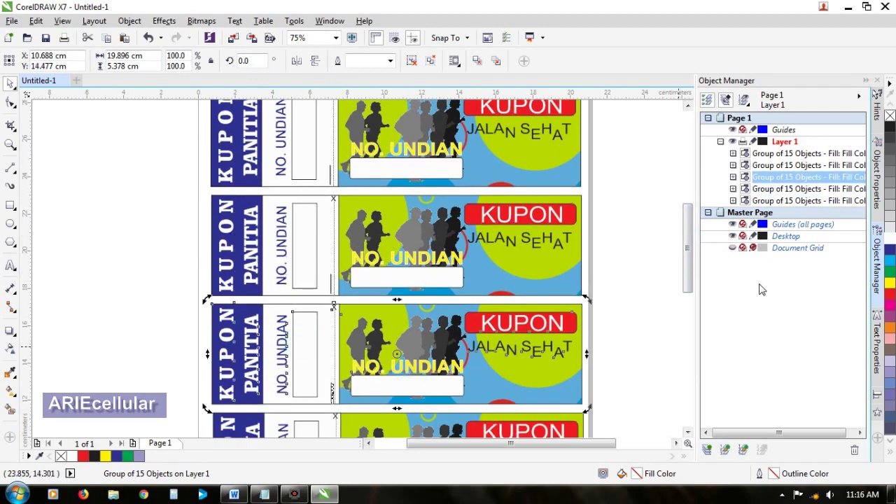
pyautogui.moveTo(691, 254); pyautogui.dragTo(693, 302)
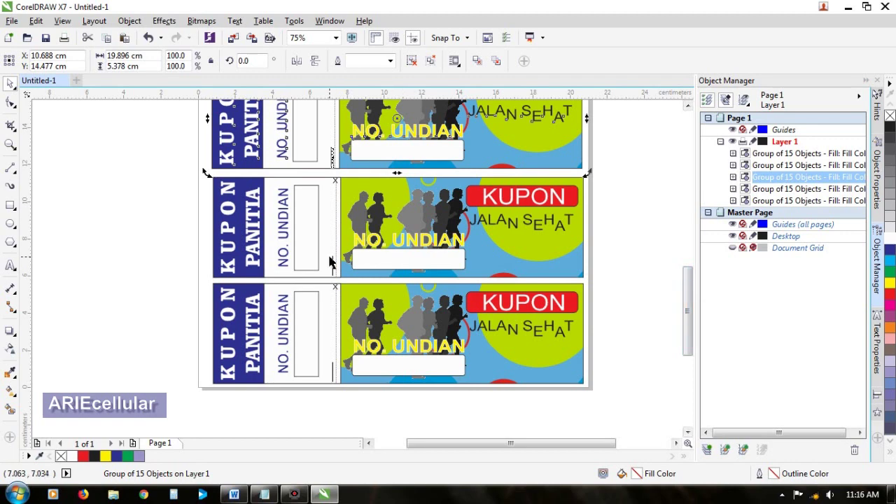
pyautogui.moveTo(691, 313); pyautogui.dragTo(690, 229)
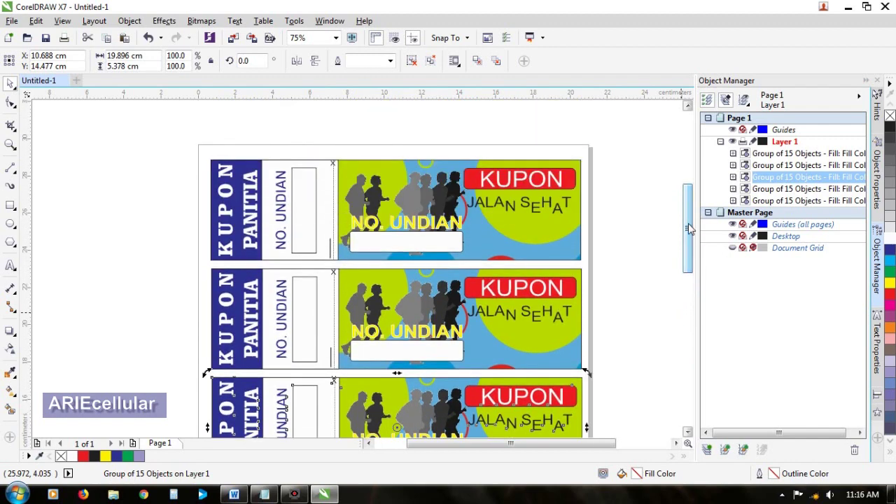